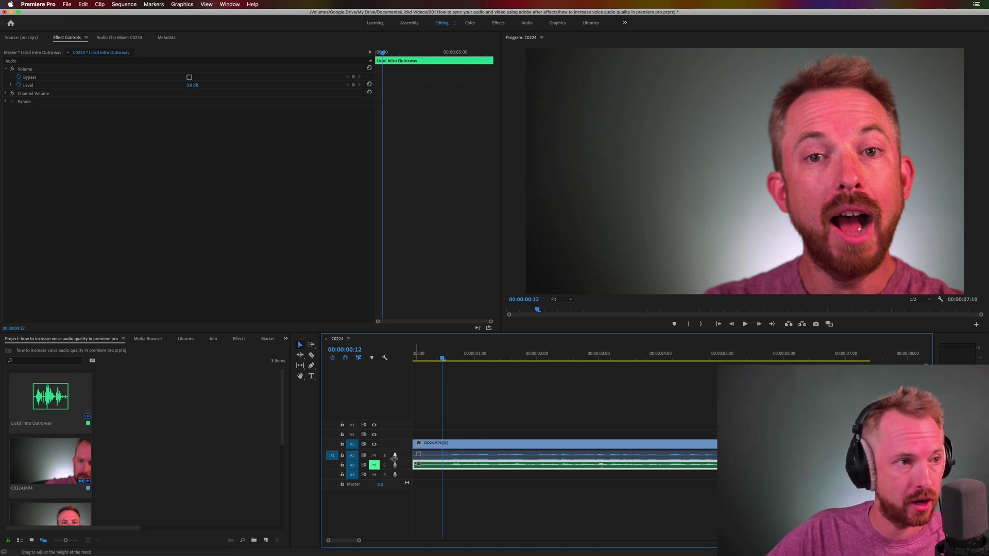
# - Play the sequence, then mute the A1 camera audio and play again to hear A2
pyautogui.press('space')
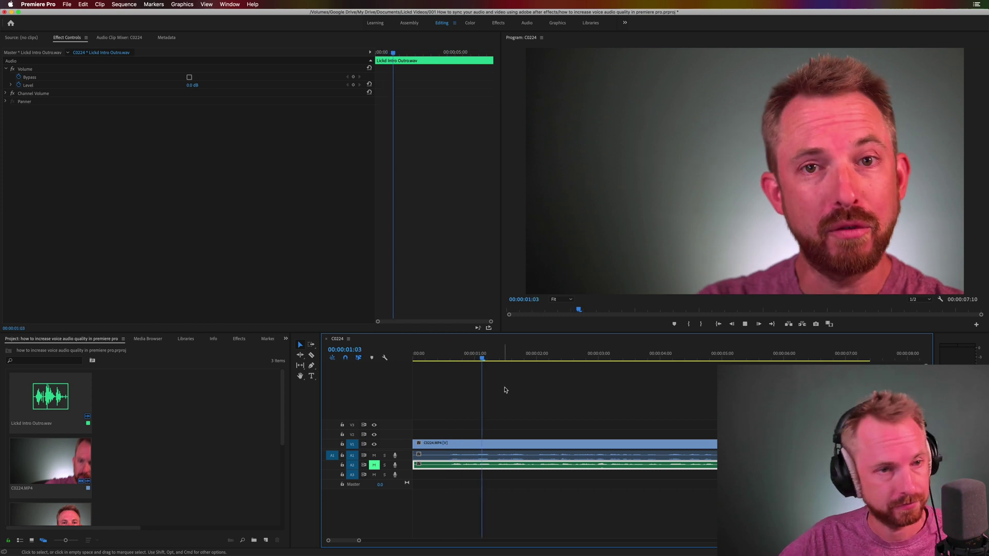
pyautogui.press('space')
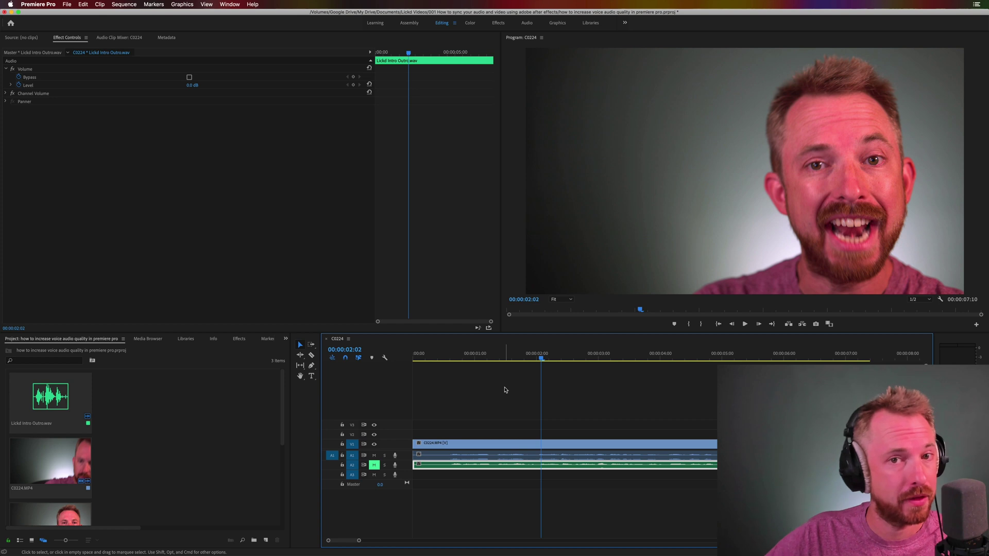
pyautogui.click(374, 456)
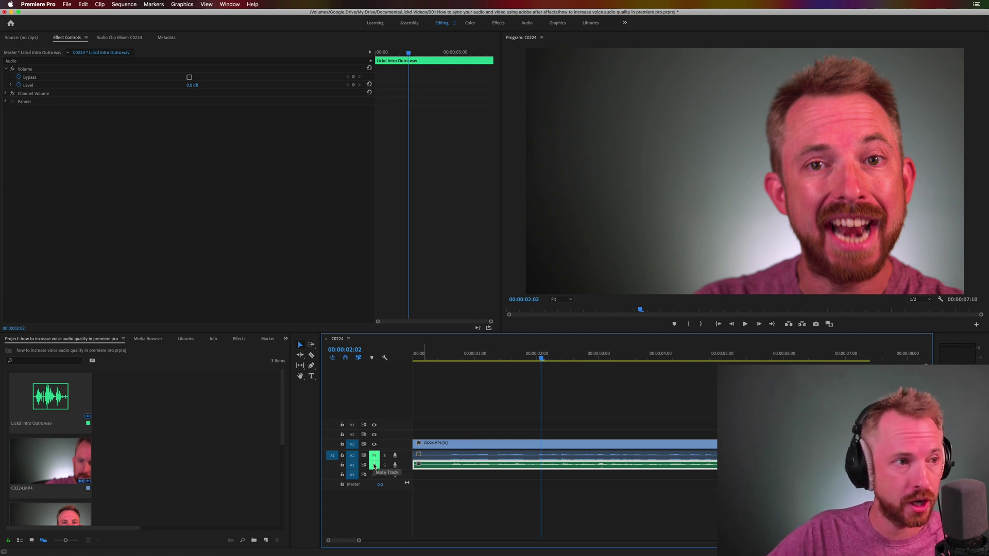
pyautogui.press('space')
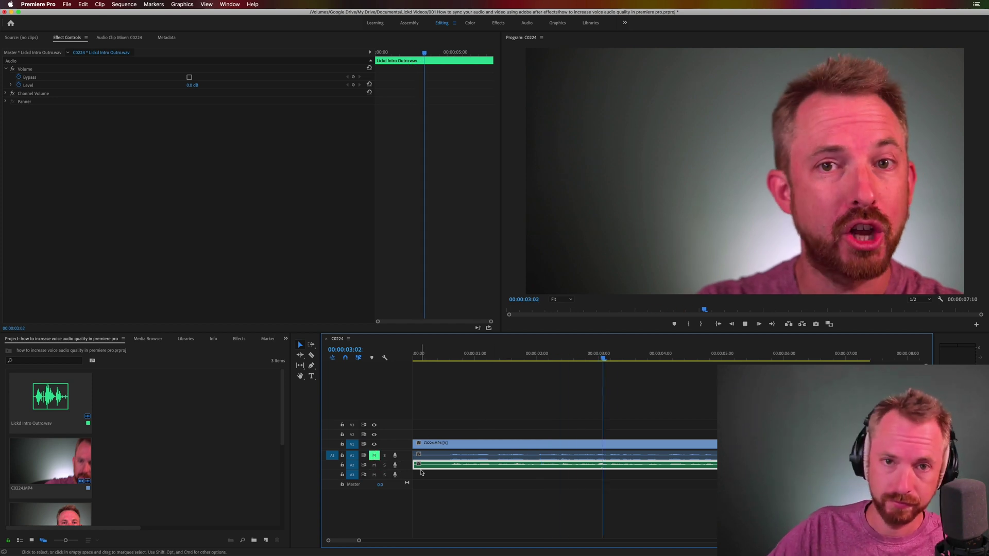
pyautogui.press('space')
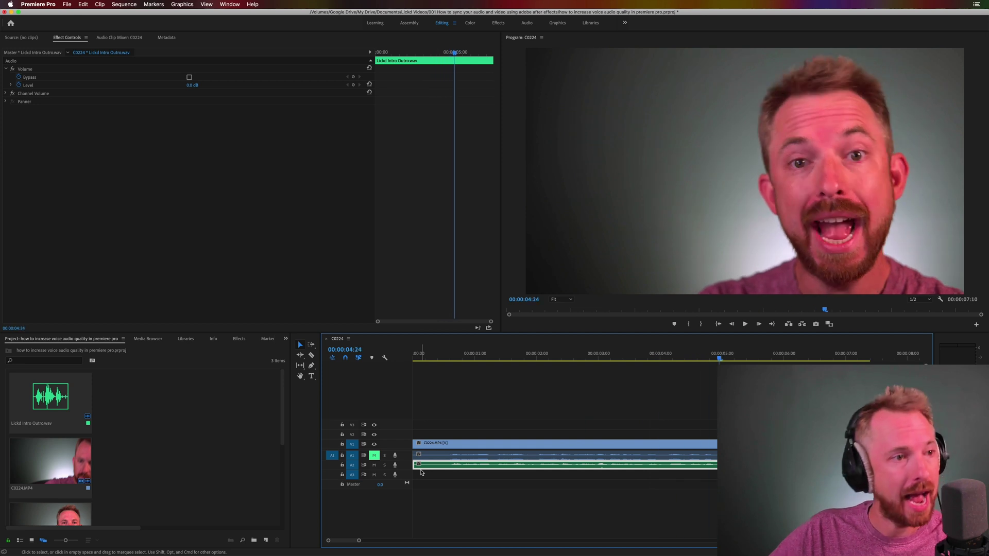
# - Play the camera audio alone with A2 muted, then unmute A2 and leave A1 muted
pyautogui.click(438, 357)
pyautogui.click(374, 456)
pyautogui.click(374, 465)
pyautogui.press('space')
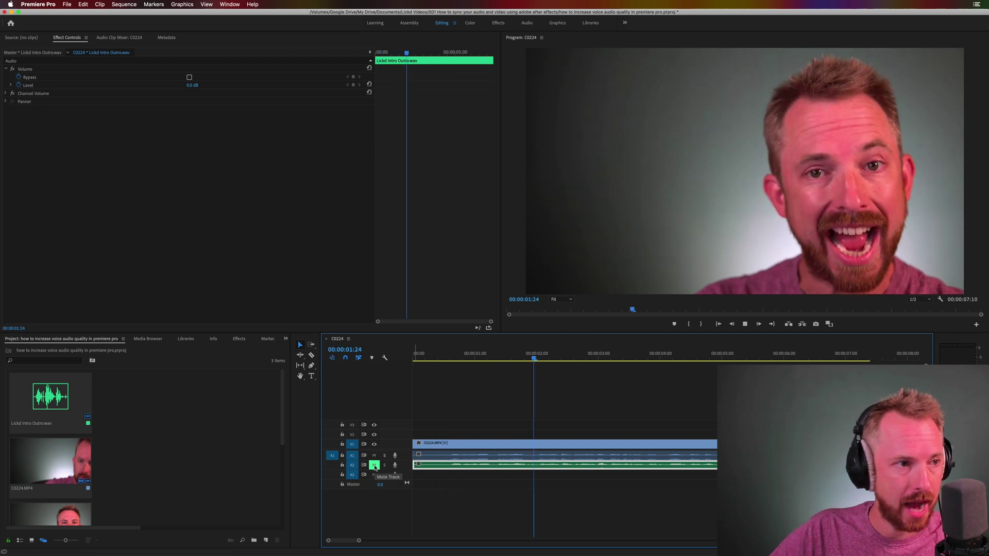
pyautogui.click(375, 466)
pyautogui.click(374, 455)
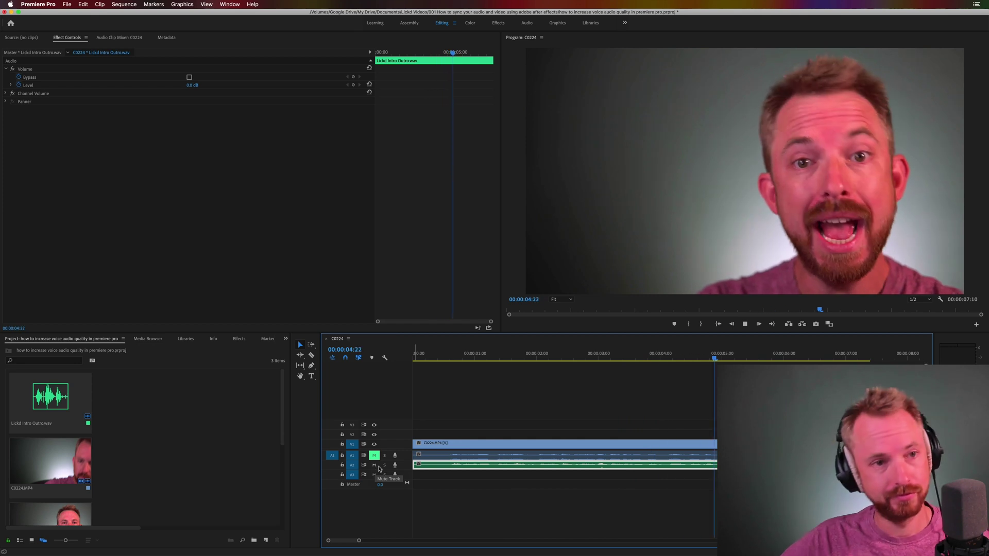
pyautogui.press('space')
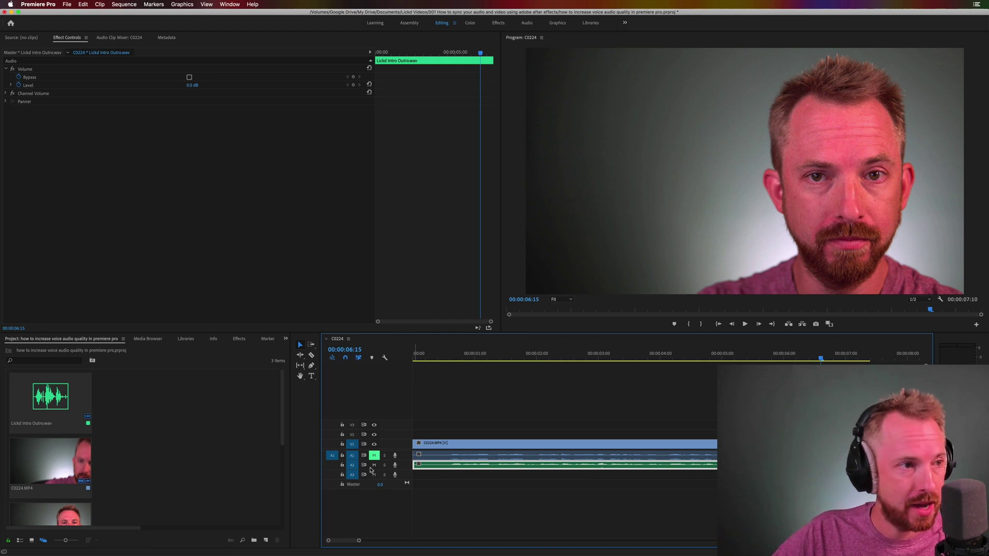
# - Delete the A1 camera audio and move Lickd Intro Outro.wav from A2 up onto A1
pyautogui.click(449, 457)
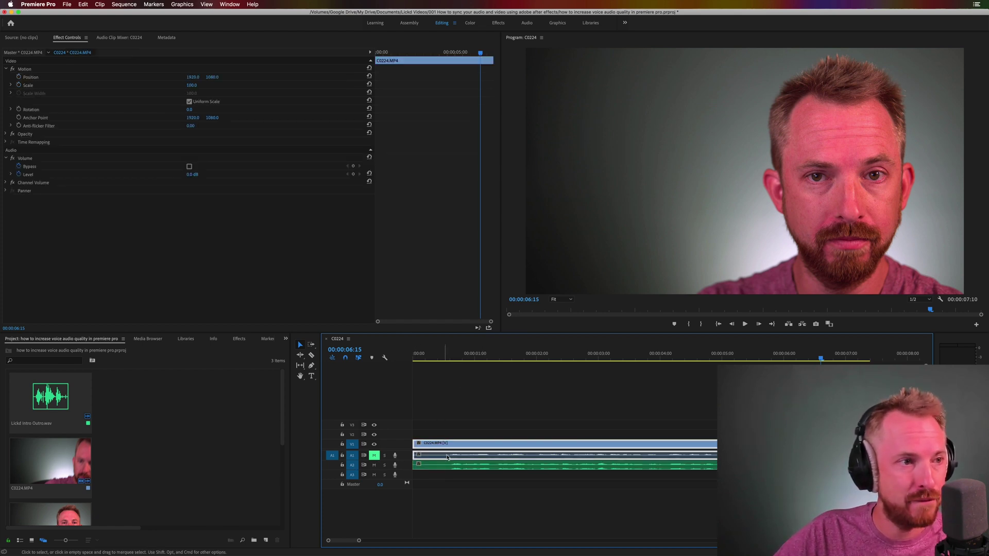
pyautogui.rightClick(450, 457)
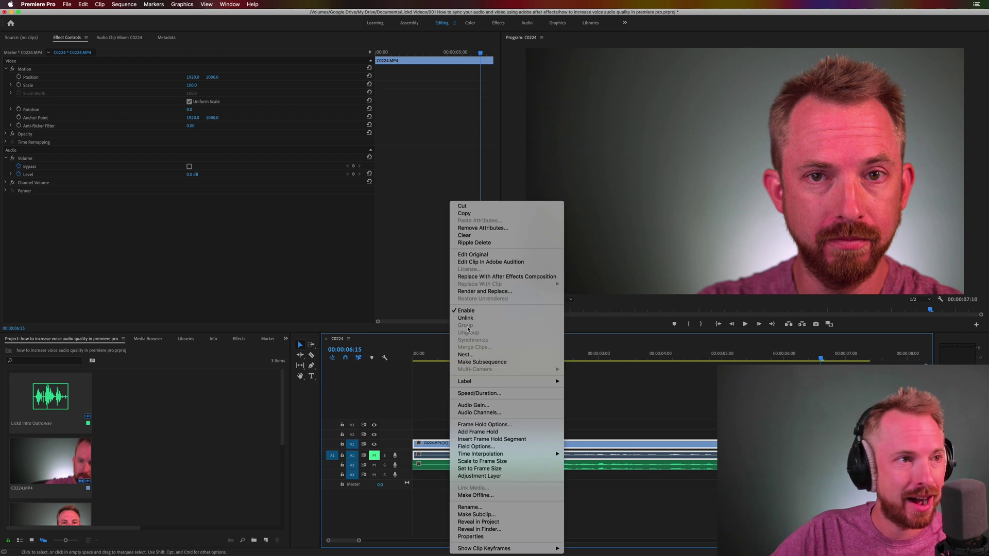
pyautogui.click(464, 415)
pyautogui.keyDown('alt'); pyautogui.click(460, 456); pyautogui.keyUp('alt')
pyautogui.press('Delete')
pyautogui.moveTo(453, 470); pyautogui.dragTo(451, 457)
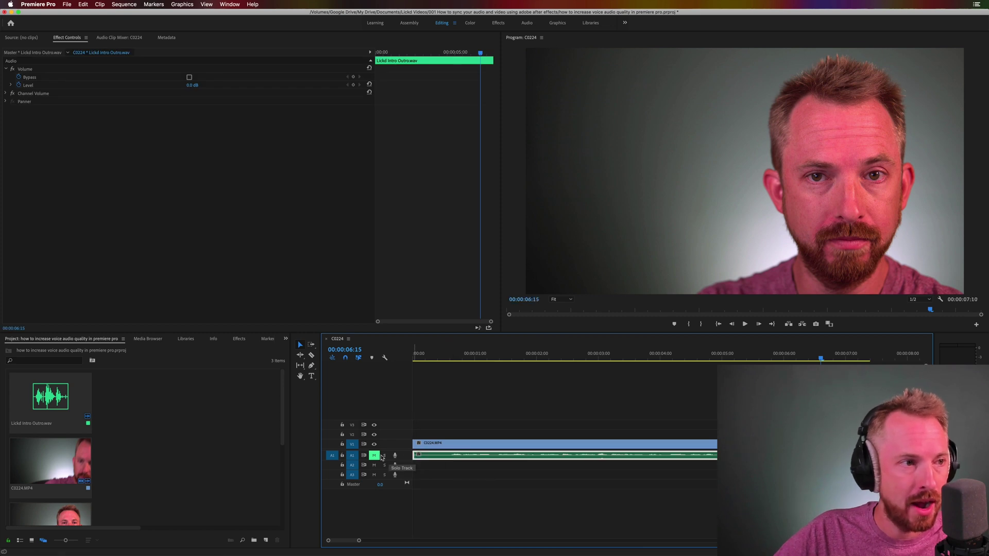
# - Link the C0224.MP4 video clip with the Lickd Intro Outro.wav audio on A1
pyautogui.click(447, 443)
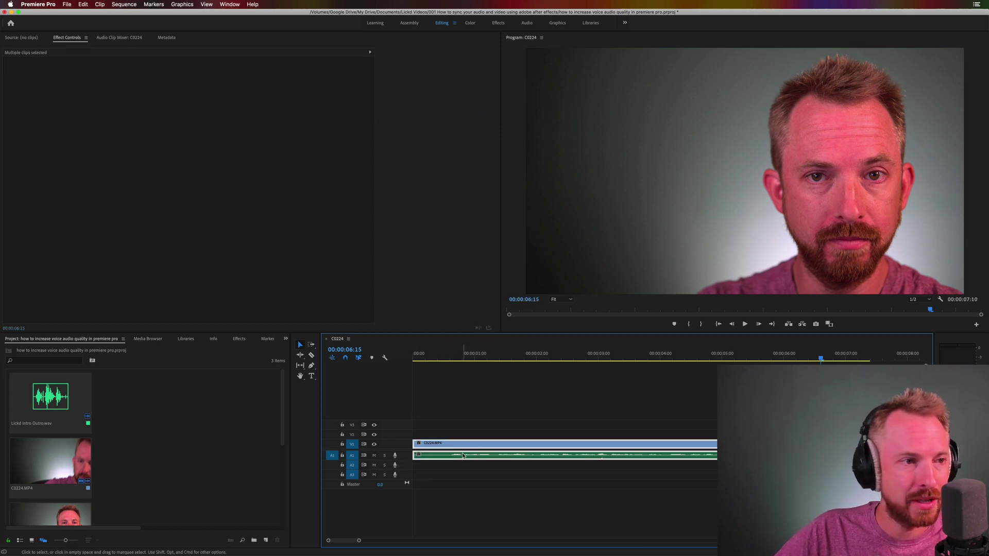
pyautogui.rightClick(458, 447)
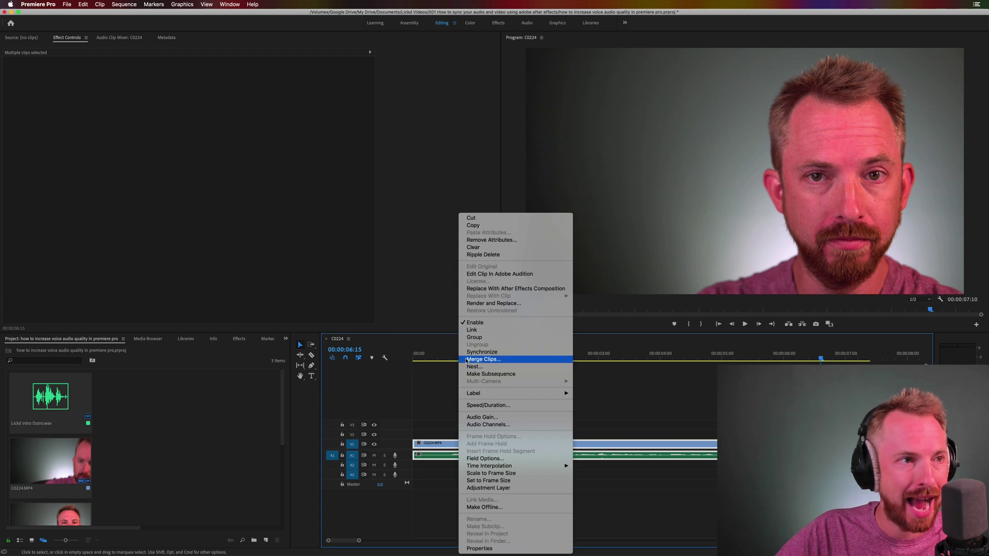
pyautogui.click(472, 329)
pyautogui.click(453, 431)
pyautogui.moveTo(446, 444)
pyautogui.mouseDown()
pyautogui.moveTo(497, 446)
pyautogui.moveTo(448, 446)
pyautogui.mouseUp()
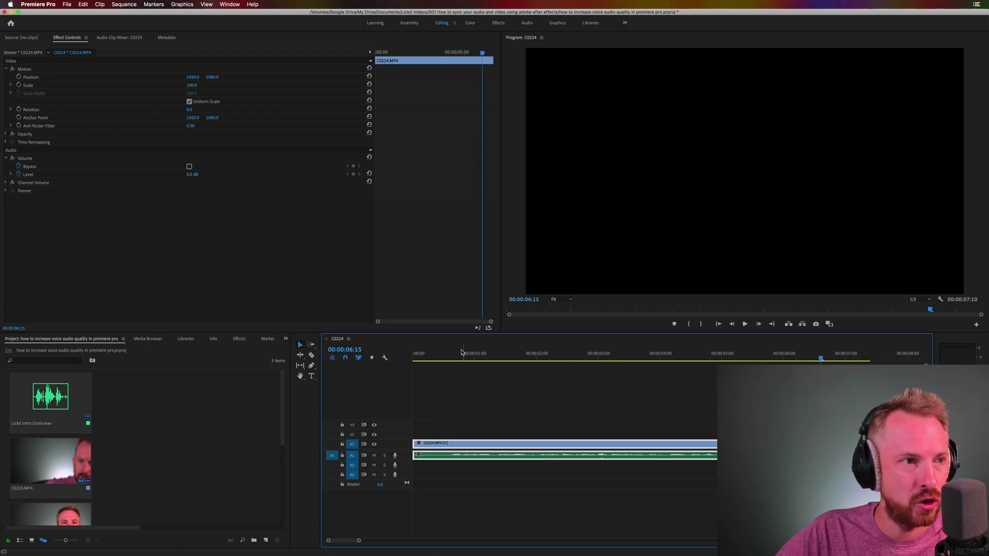
# - Play the sequence from near the start to check the replacement audio
pyautogui.click(451, 357)
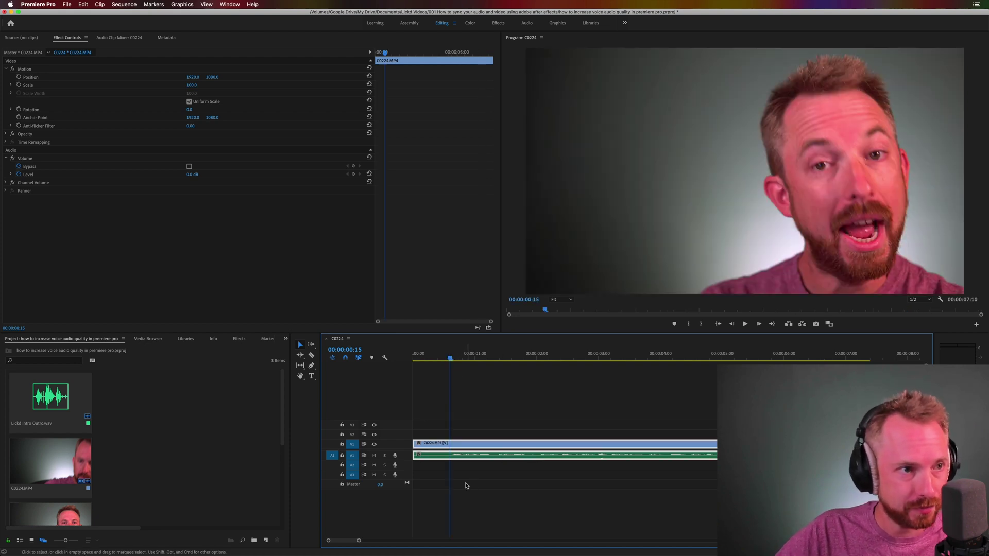
pyautogui.press('space')
pyautogui.press('space')
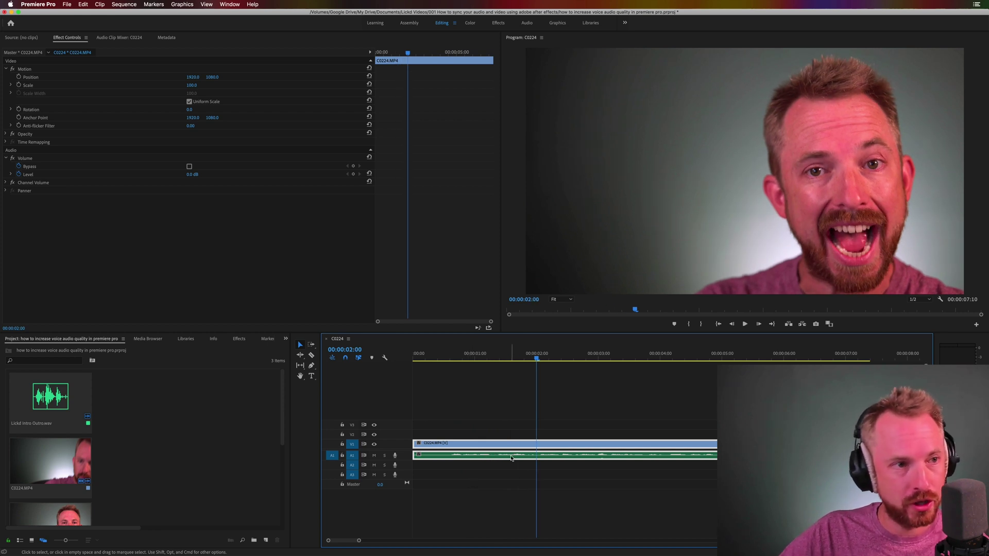
pyautogui.press('space')
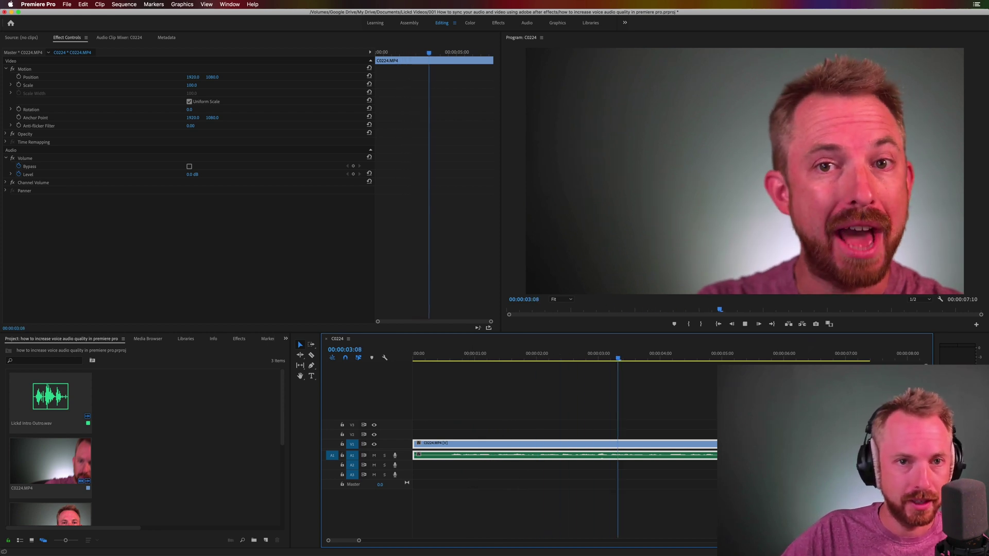
pyautogui.press('space')
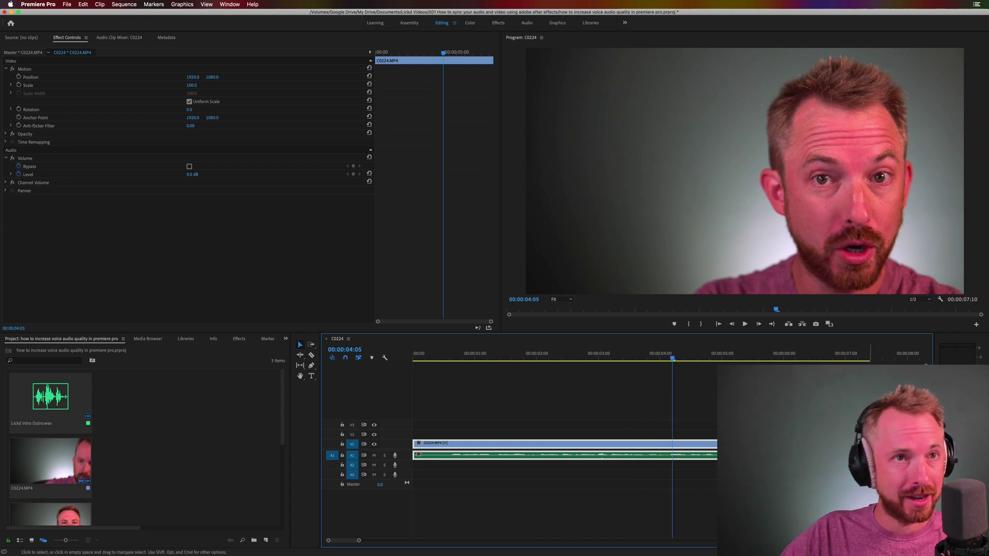
pyautogui.press('space')
pyautogui.press('space')
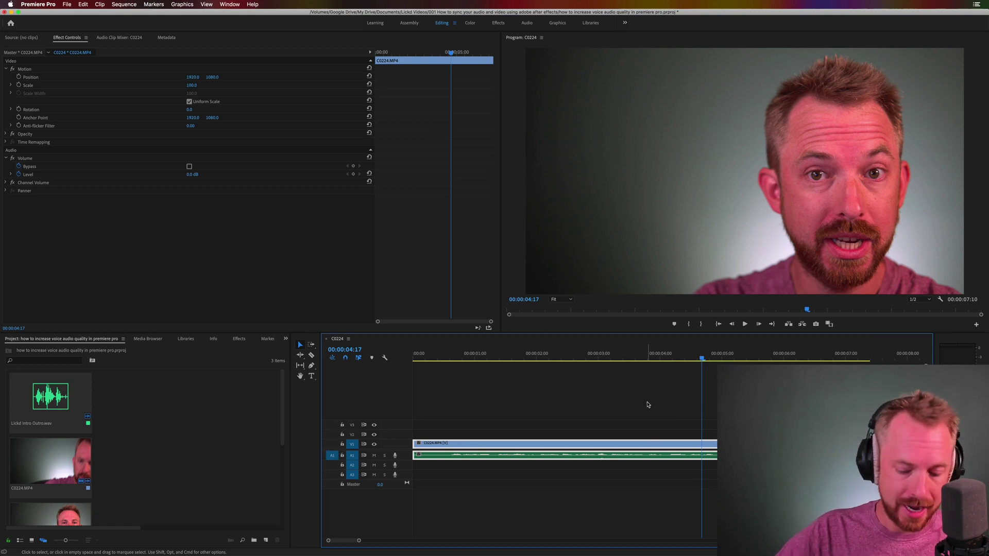
# - Apply Normalize Max Peak in Audio Gain (G) to the A1 voice clip, then return near the start
pyautogui.press('g')
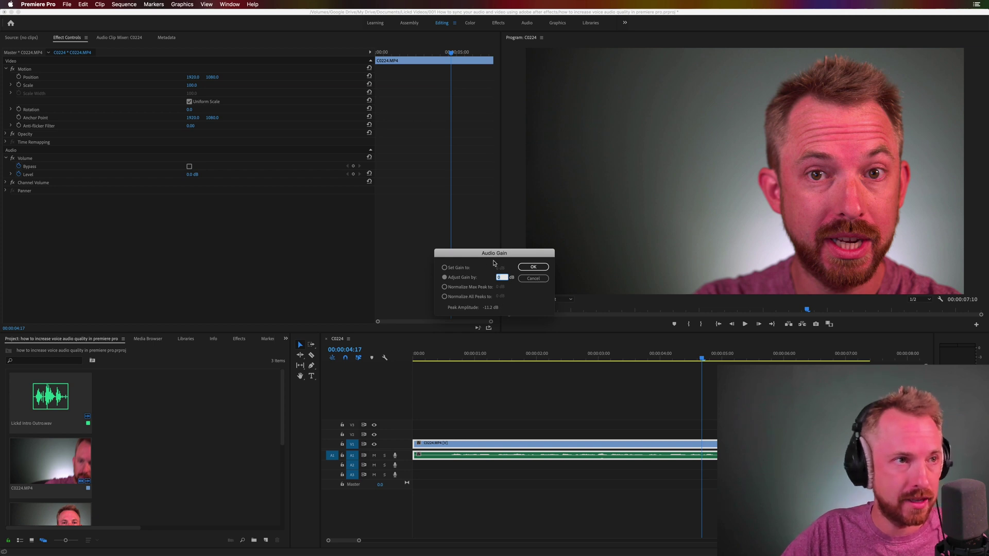
pyautogui.click(476, 289)
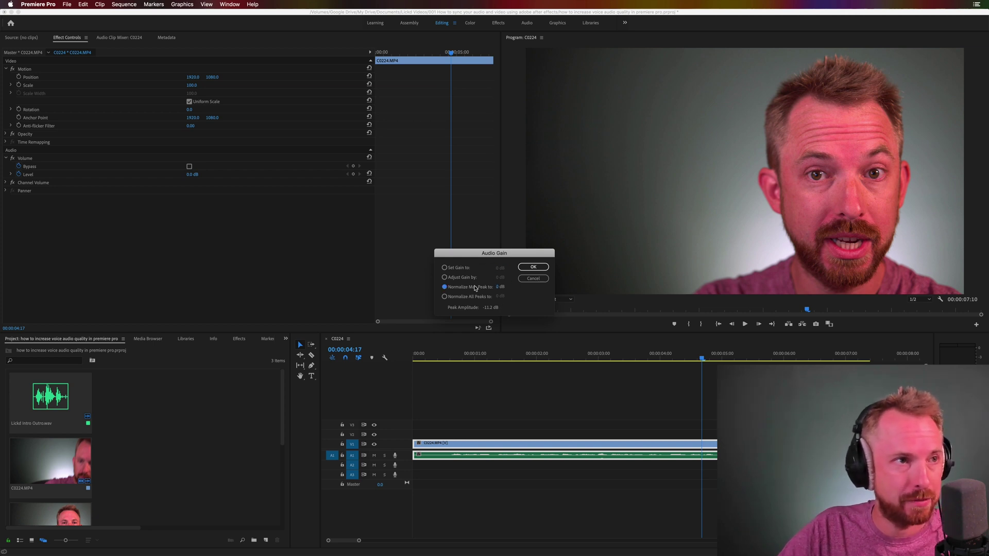
pyautogui.click(499, 287)
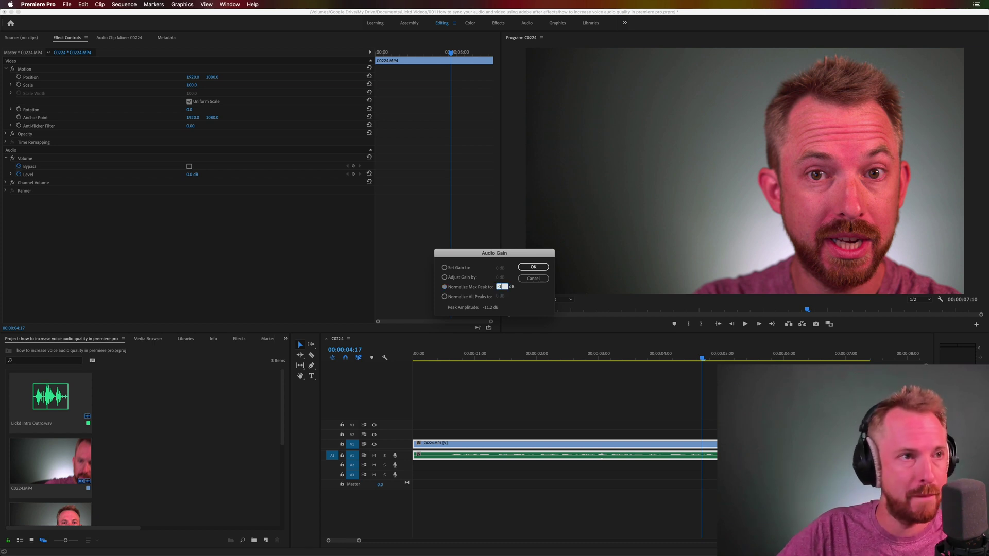
pyautogui.press('Return')
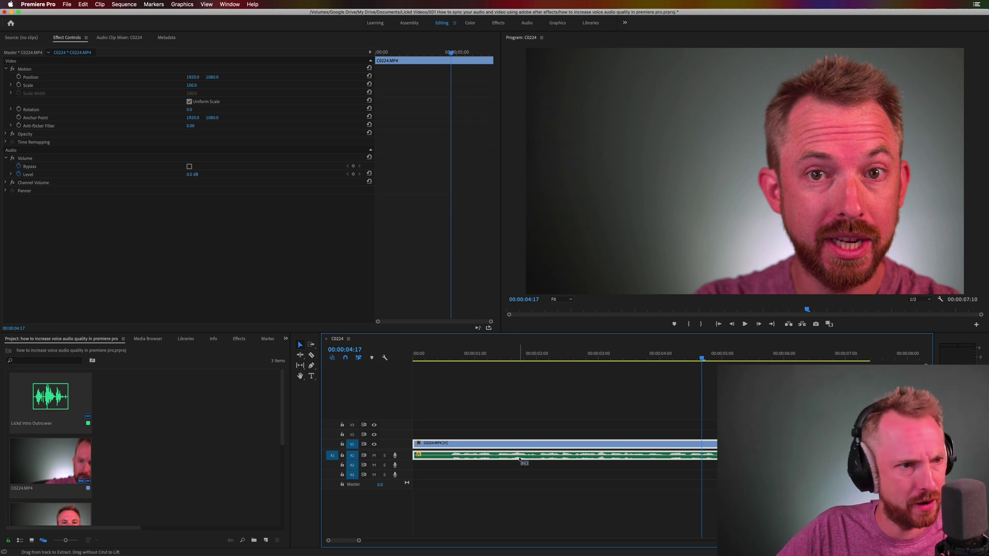
pyautogui.press('g')
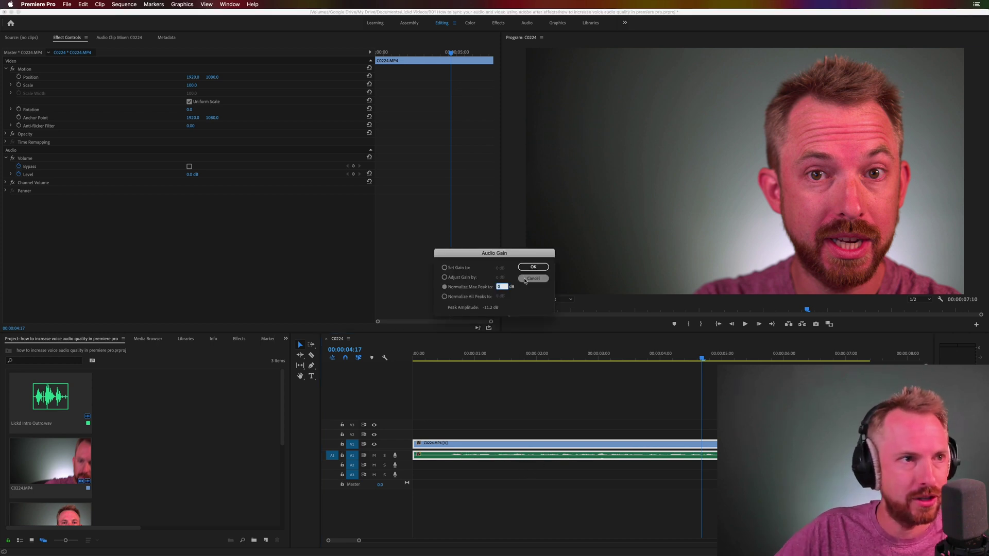
pyautogui.press('Return')
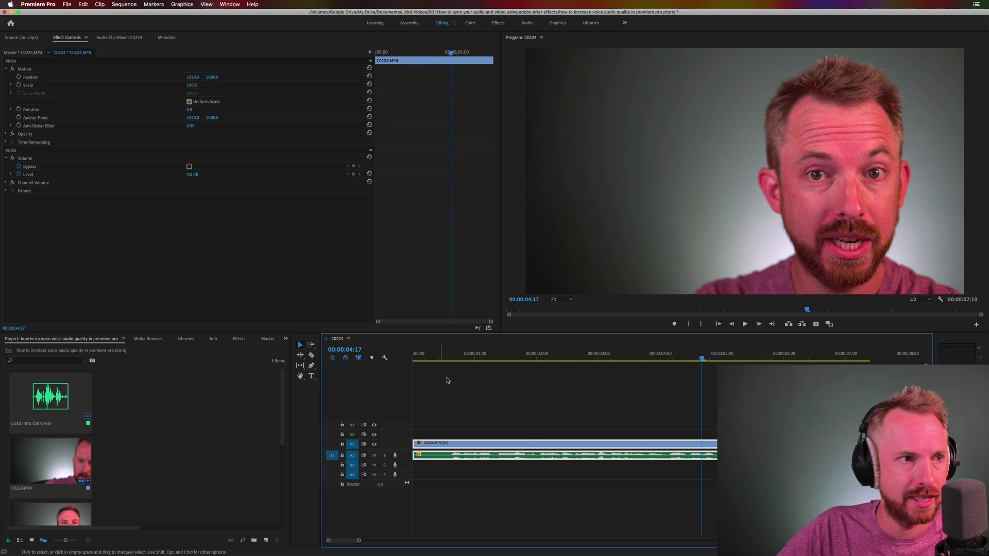
pyautogui.click(452, 357)
pyautogui.press('space')
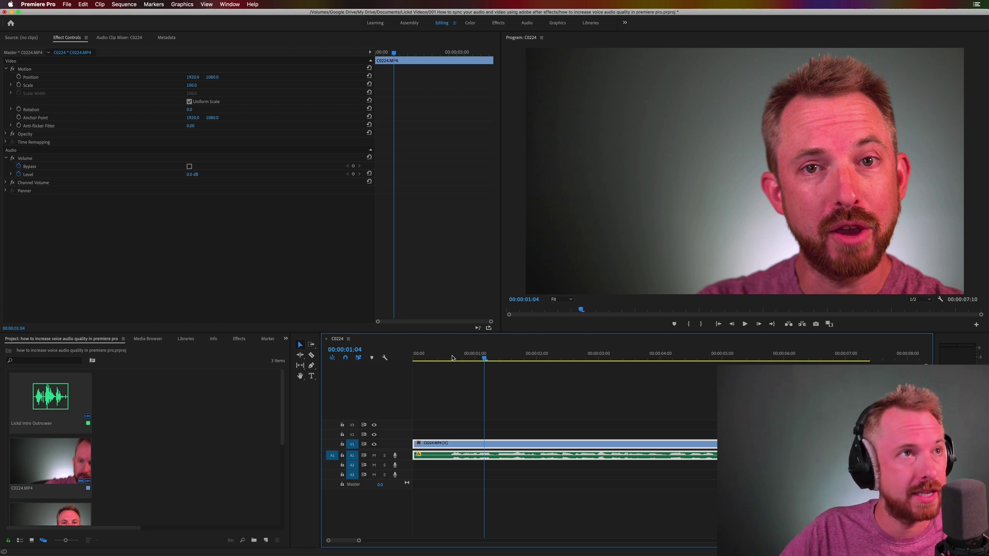
# - In the Audio workspace mixer, insert Filter and EQ > Parametric Equalizer in Audio 1's first slot
pyautogui.click(527, 23)
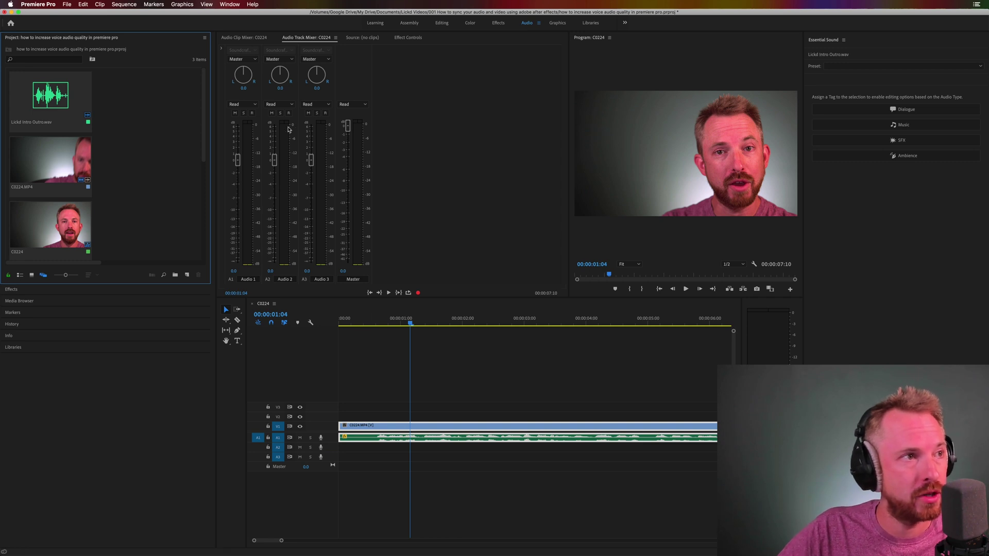
pyautogui.click(222, 51)
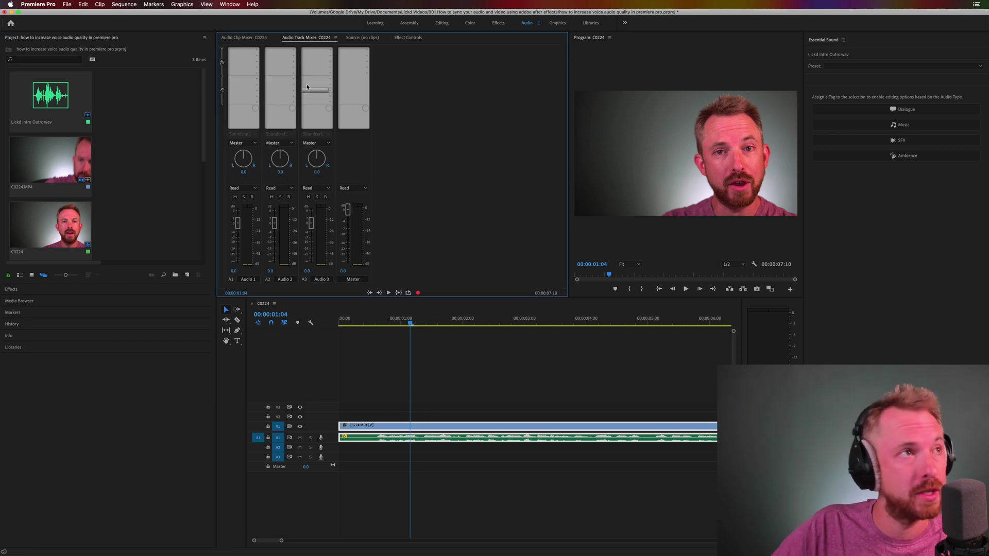
pyautogui.click(256, 52)
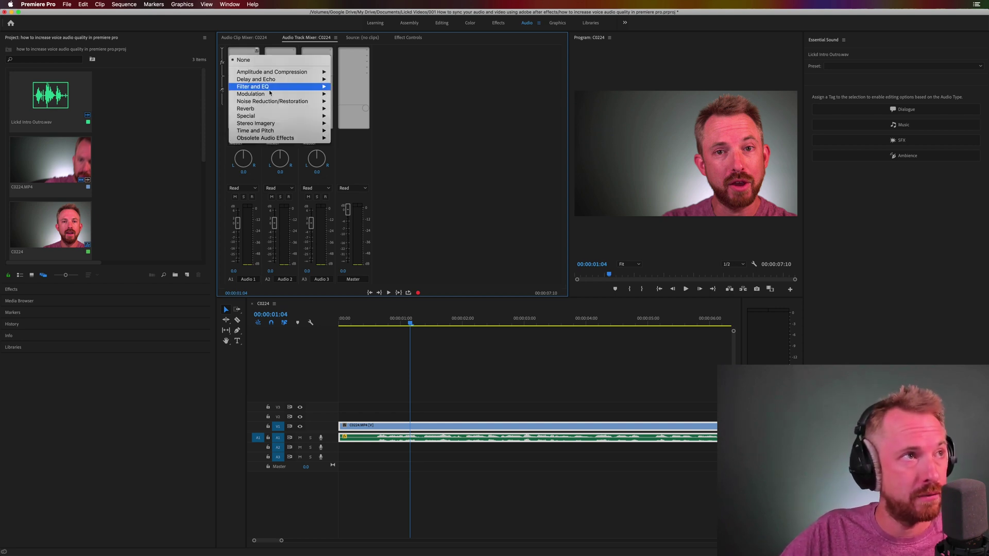
pyautogui.moveTo(276, 88)
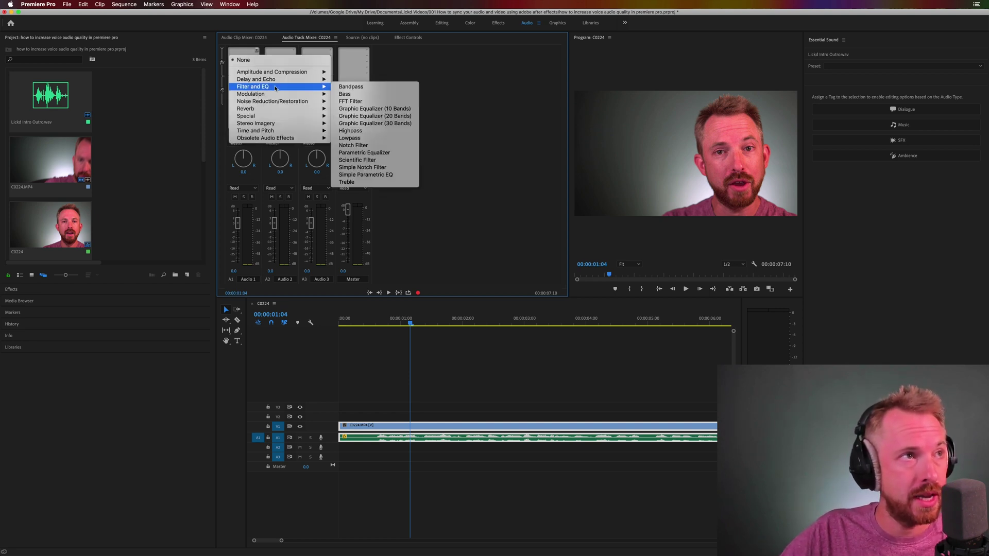
pyautogui.click(363, 153)
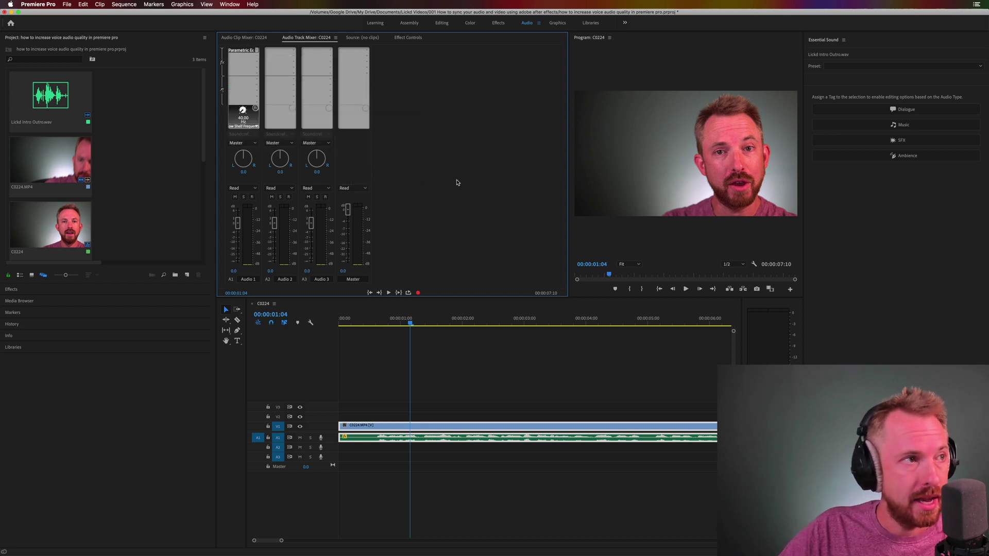
# - Enable the EQ's high-pass band and set its cutoff to about 102 Hz while listening
pyautogui.doubleClick(240, 53)
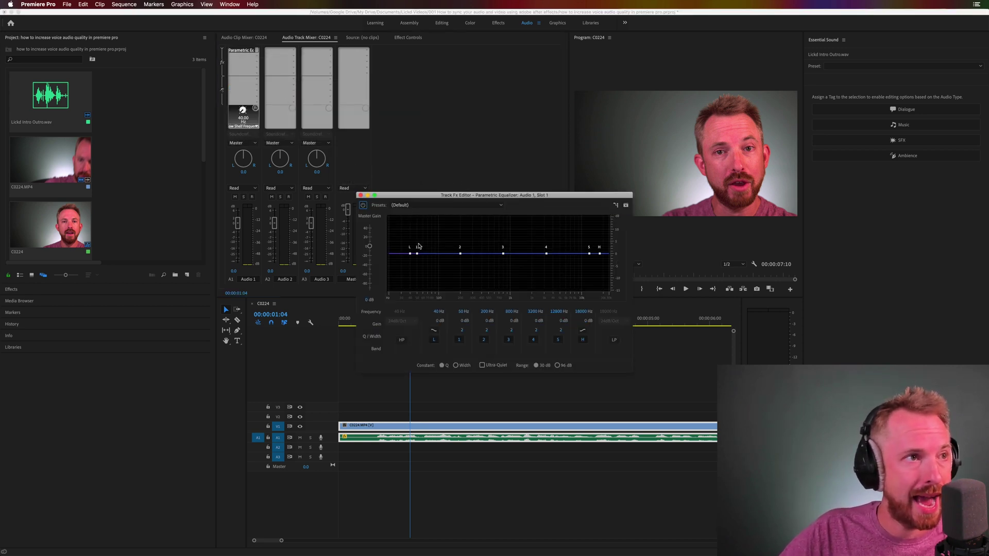
pyautogui.click(402, 341)
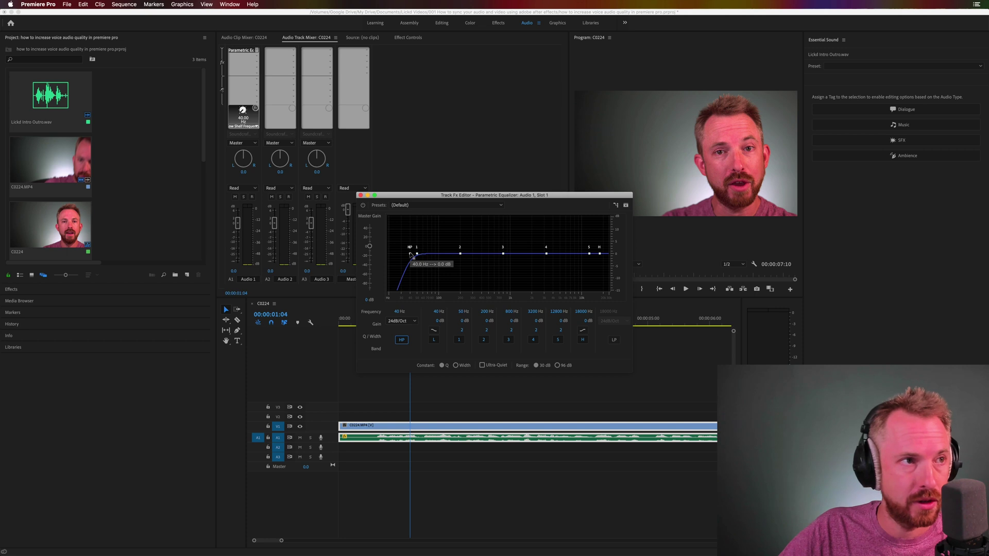
pyautogui.press('space')
pyautogui.moveTo(411, 254); pyautogui.dragTo(481, 257)
pyautogui.press('space')
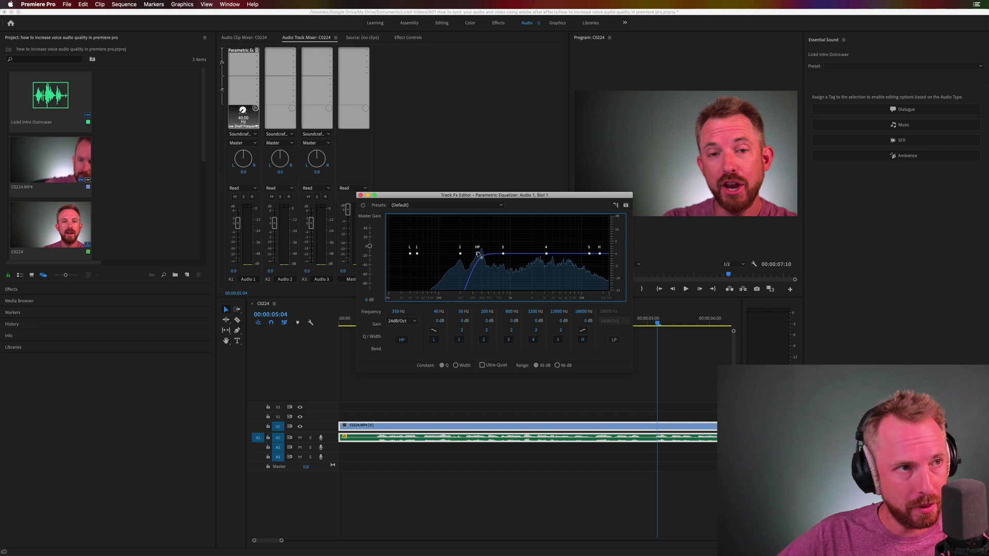
pyautogui.moveTo(479, 255); pyautogui.dragTo(442, 260)
pyautogui.press('space')
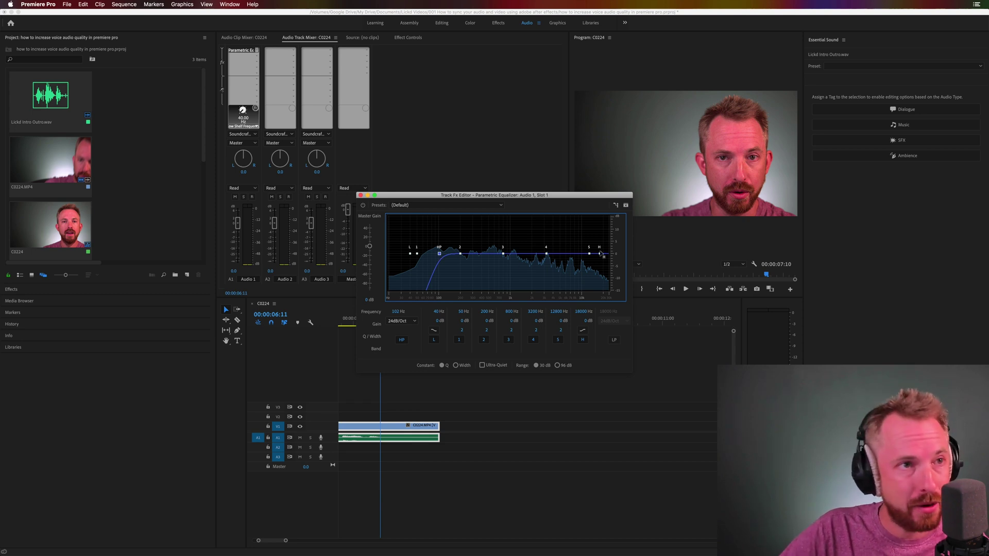
# - Set the high-shelf boost to about 5959 Hz and 3.2 dB while auditioning playback
pyautogui.moveTo(599, 253); pyautogui.dragTo(569, 234)
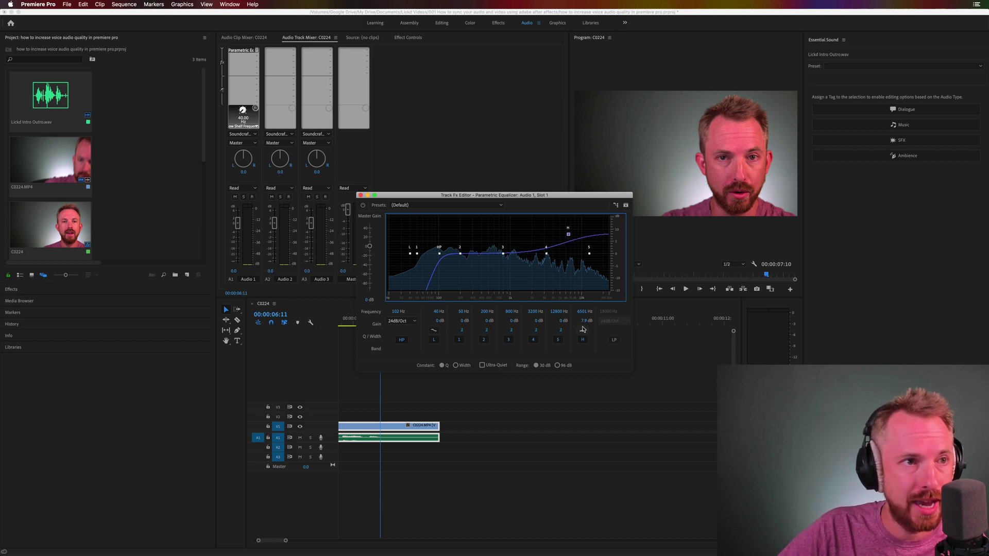
pyautogui.moveTo(569, 235)
pyautogui.mouseDown()
pyautogui.moveTo(570, 244)
pyautogui.moveTo(558, 237)
pyautogui.mouseUp()
pyautogui.press('space')
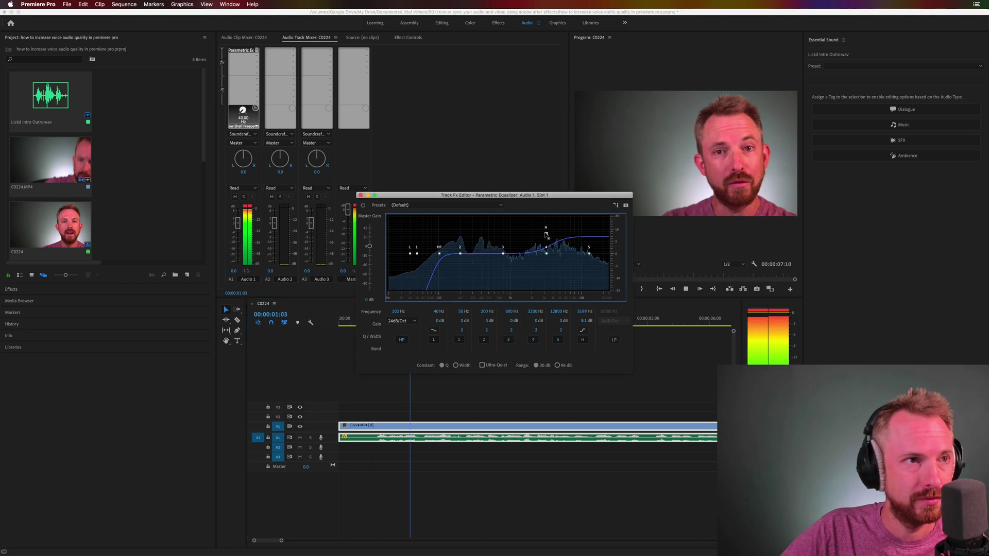
pyautogui.moveTo(559, 242); pyautogui.dragTo(542, 229)
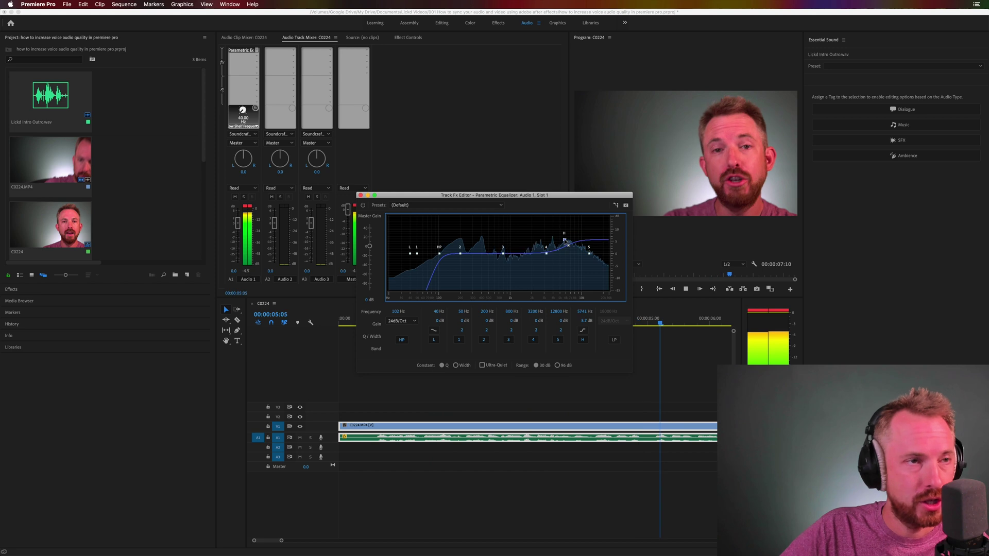
pyautogui.press('space')
pyautogui.moveTo(565, 240); pyautogui.dragTo(569, 249)
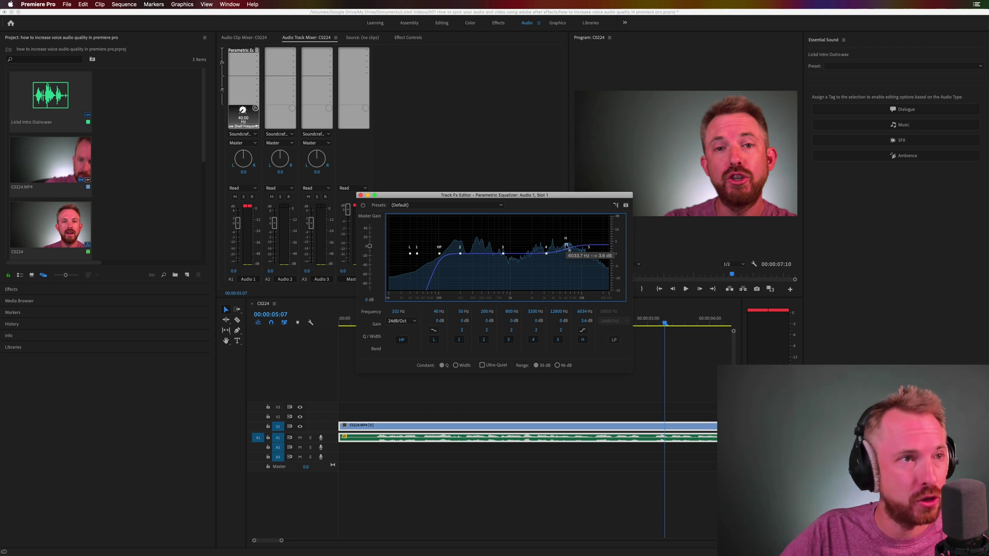
pyautogui.moveTo(569, 249); pyautogui.dragTo(566, 251)
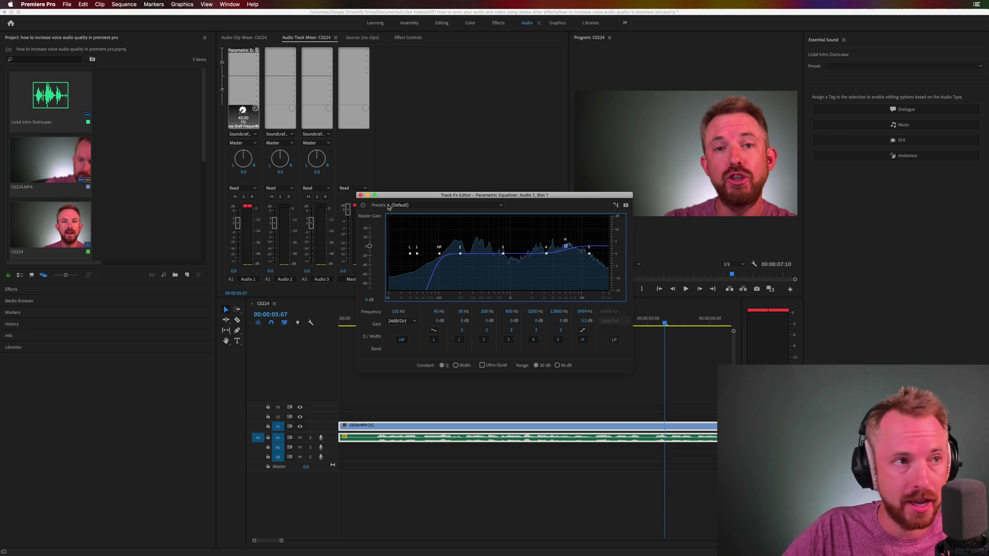
# - Add a Dynamics effect to Audio 1's next slot and play from the beginning
pyautogui.click(360, 195)
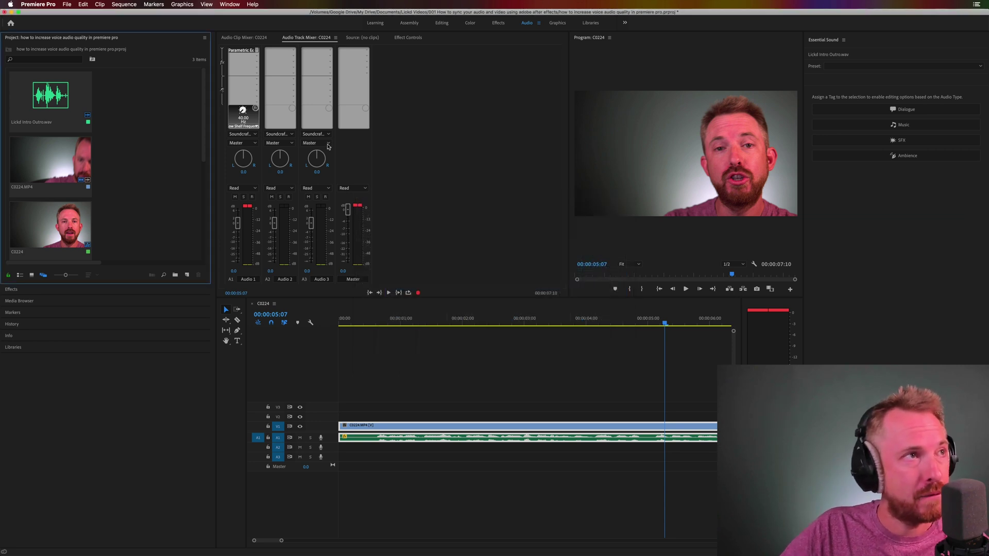
pyautogui.click(257, 50)
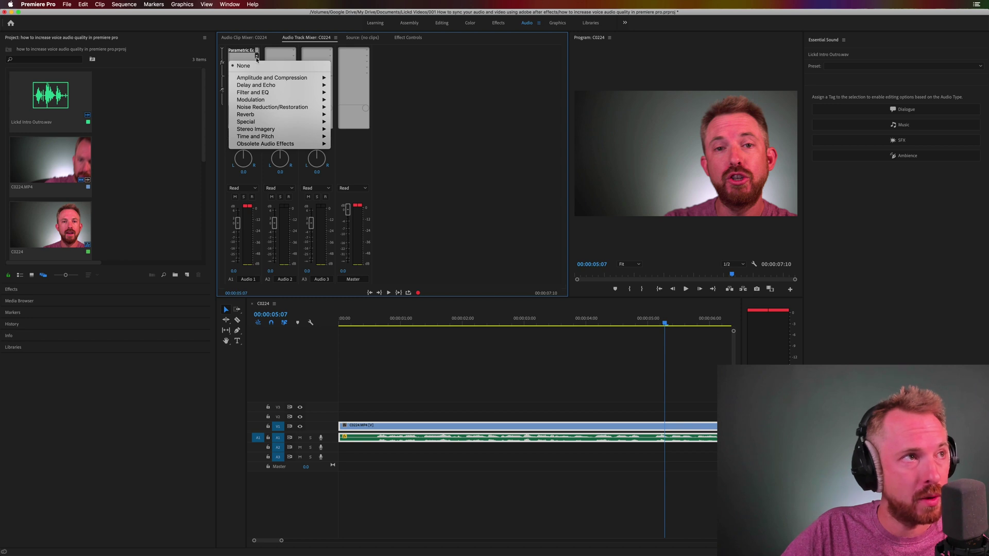
pyautogui.moveTo(263, 81)
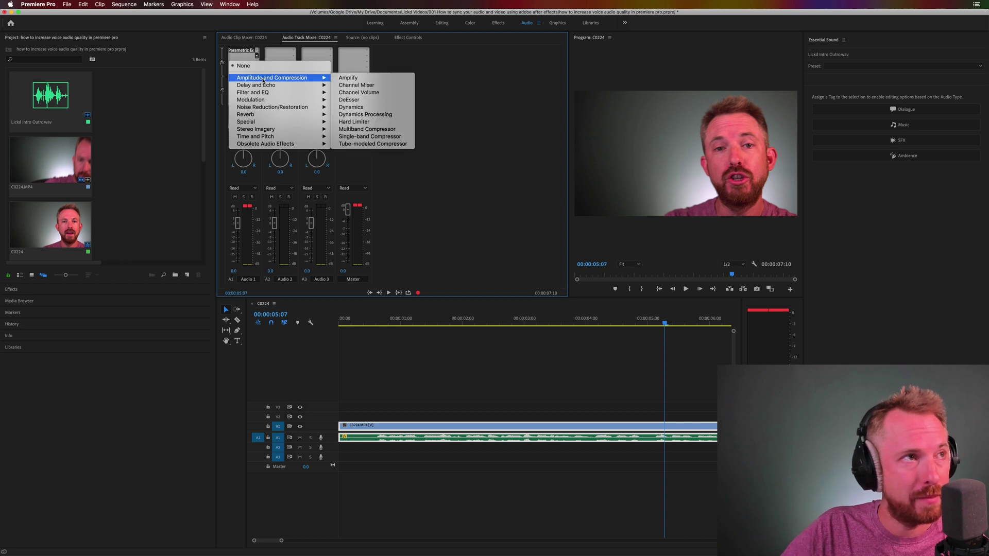
pyautogui.click(354, 107)
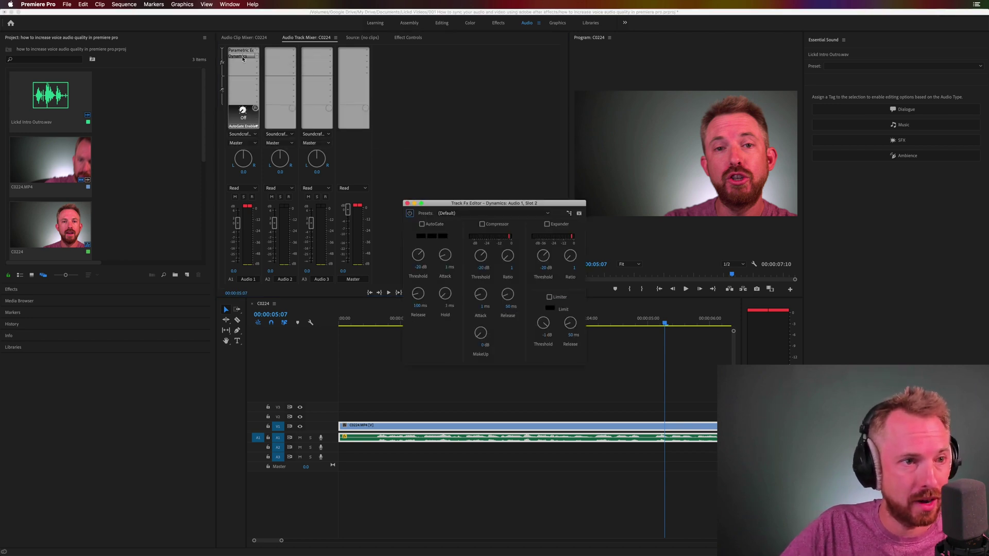
pyautogui.press('Home')
pyautogui.press('space')
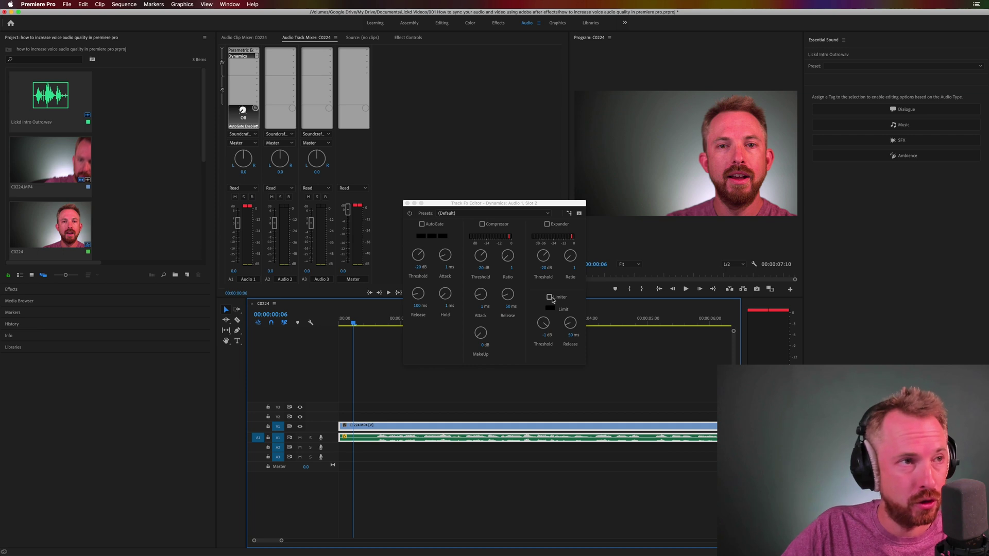
# - Enable the AutoGate and lower its threshold slightly while listening to the voice
pyautogui.click(434, 227)
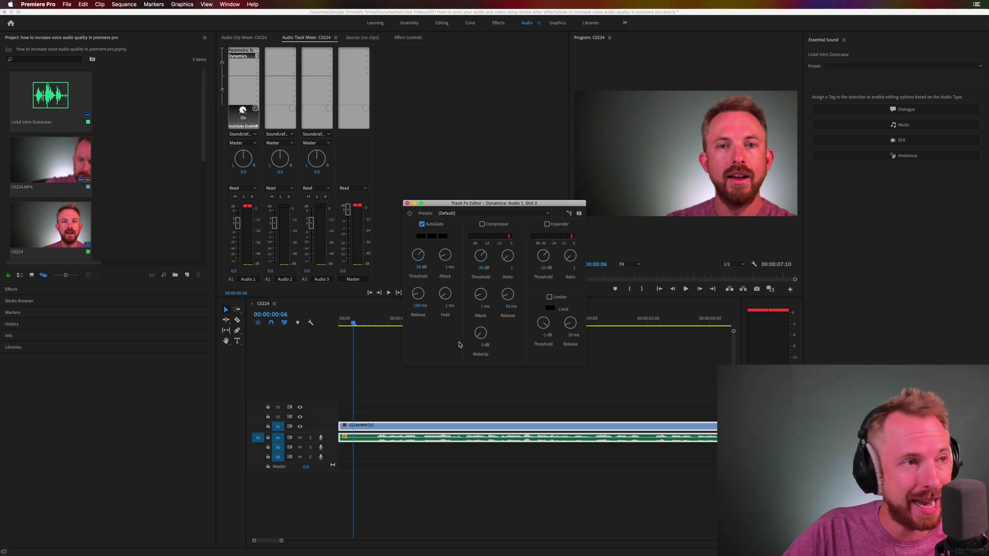
pyautogui.press('space')
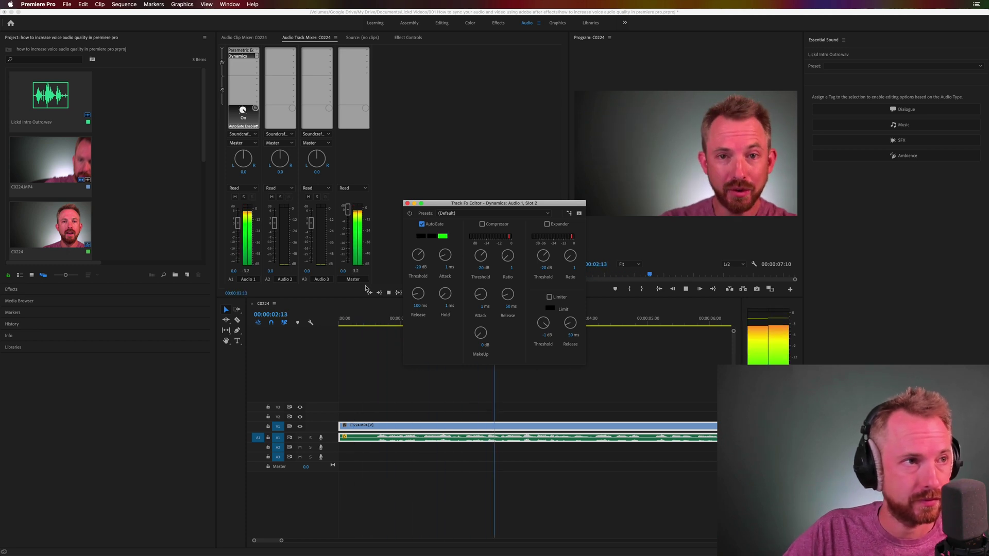
pyautogui.press('space')
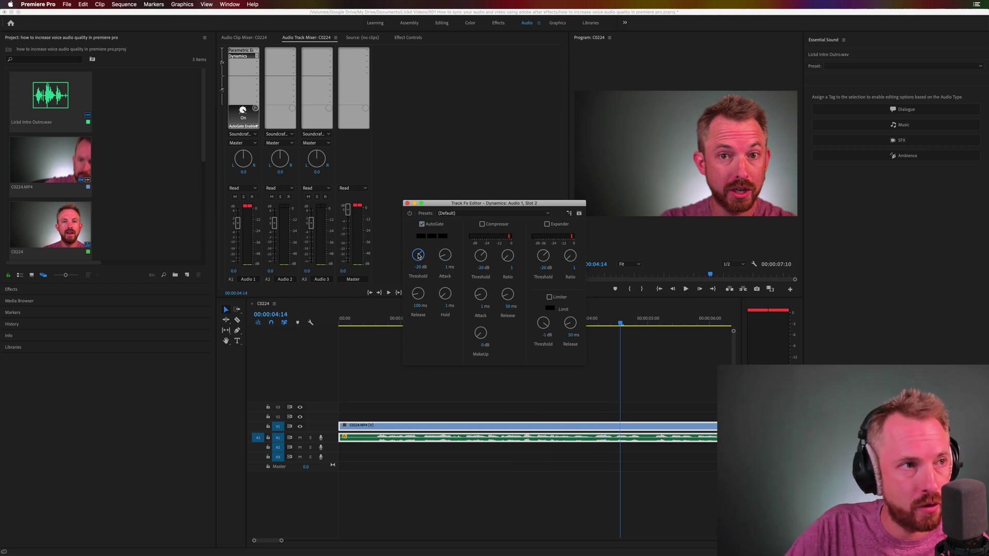
pyautogui.moveTo(418, 255); pyautogui.dragTo(418, 261)
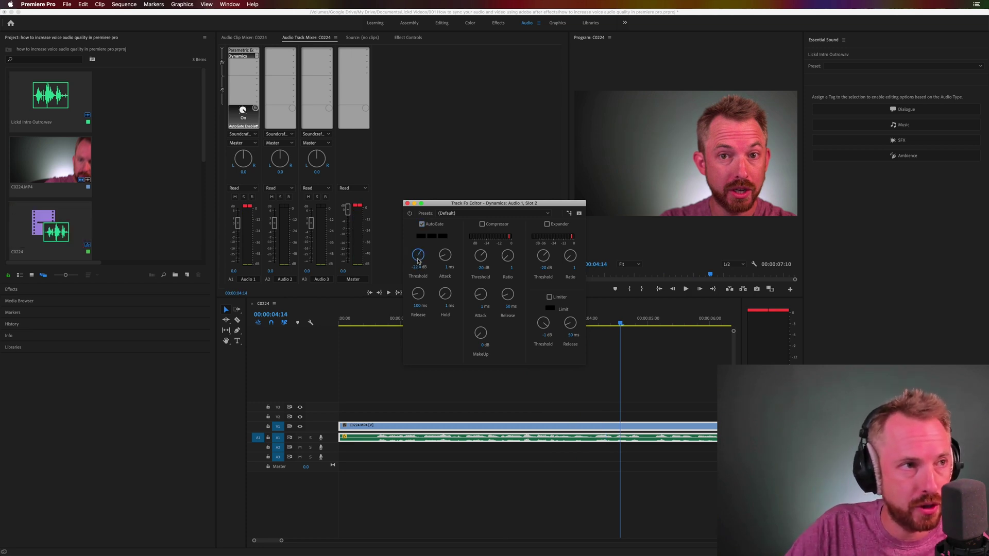
pyautogui.click(368, 318)
pyautogui.press('space')
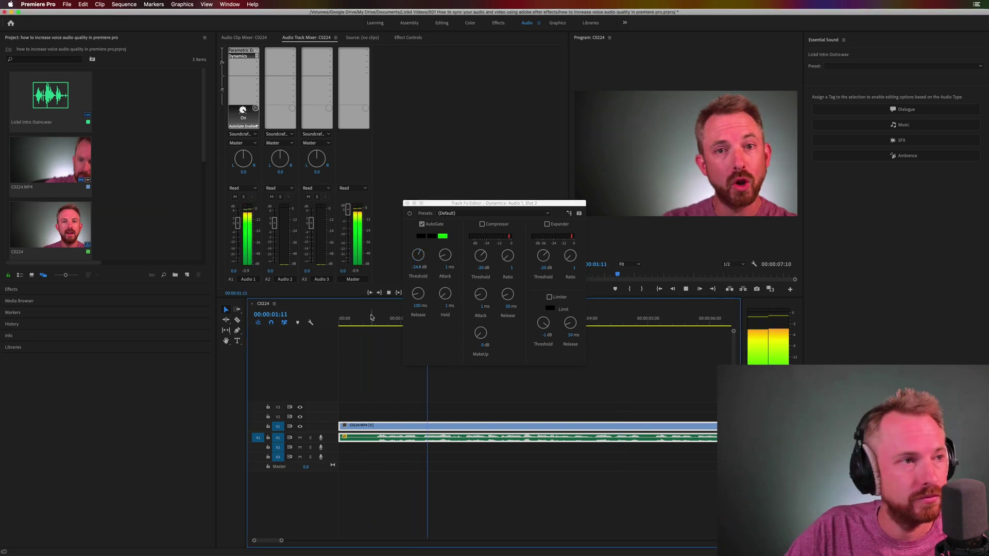
pyautogui.click(388, 292)
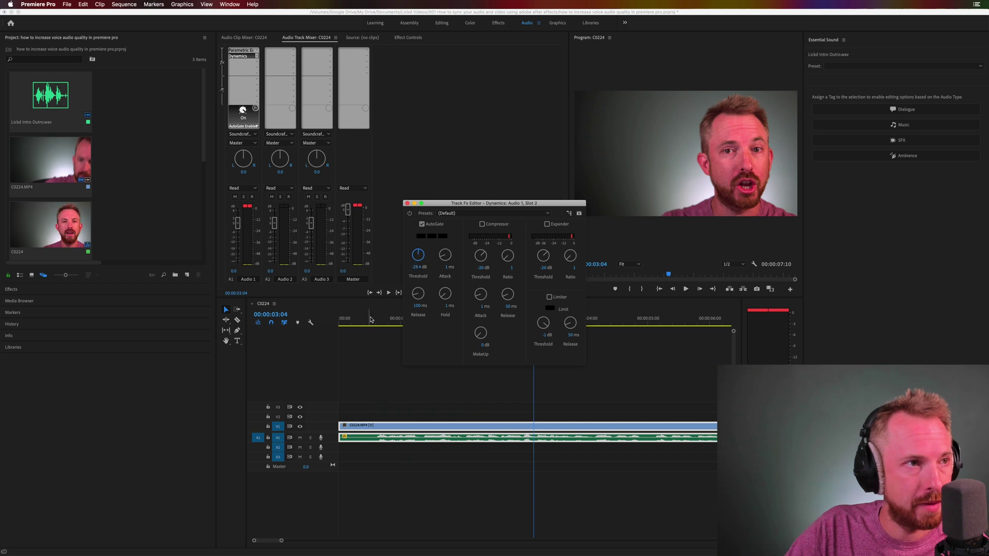
# - Set the AutoGate threshold to -30 dB and play the clip from the start to check it
pyautogui.click(415, 266)
pyautogui.write('-30')
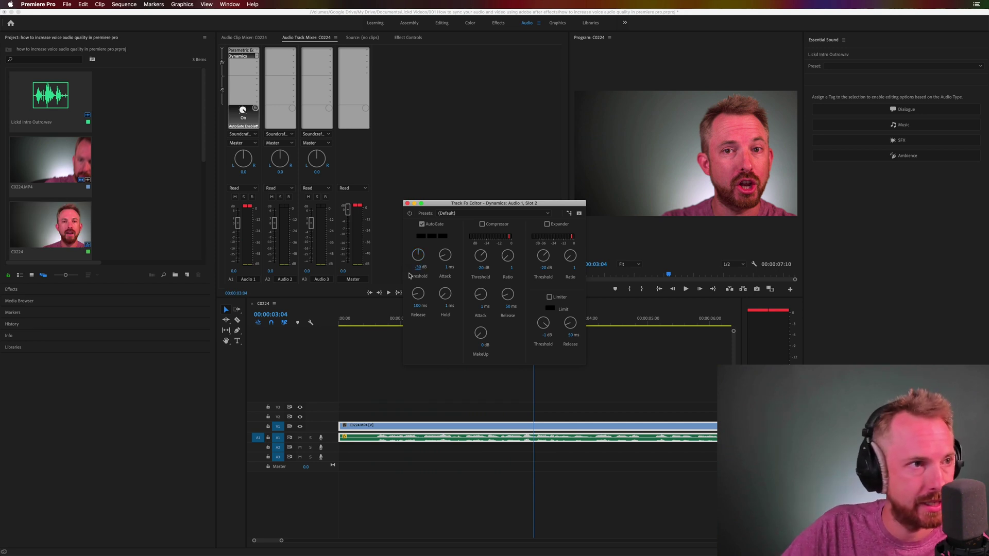
pyautogui.click(374, 323)
pyautogui.press('space')
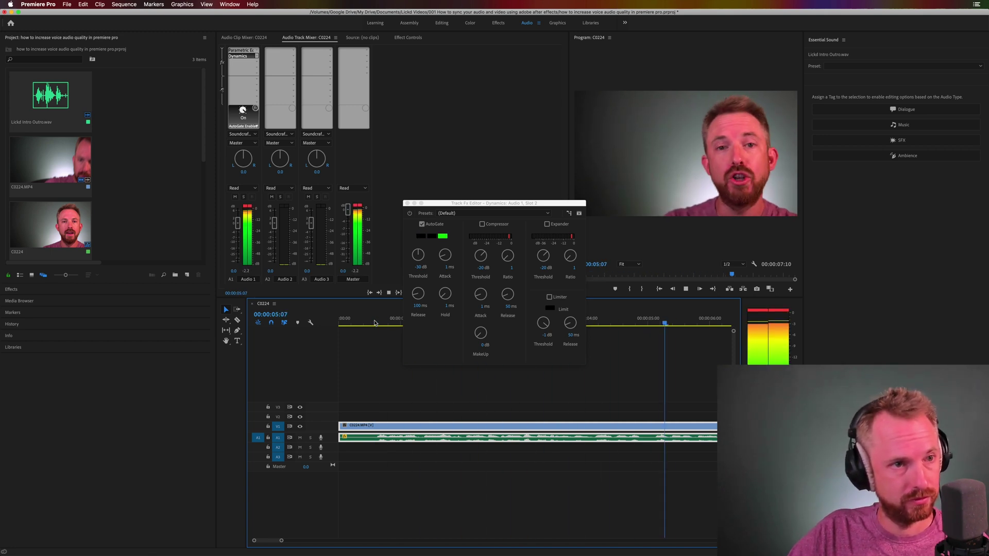
pyautogui.press('space')
pyautogui.press('\\')
pyautogui.click(372, 320)
# - Enable the Compressor with ratio 2 and threshold -13.6 dB, auditioning during playback
pyautogui.click(489, 225)
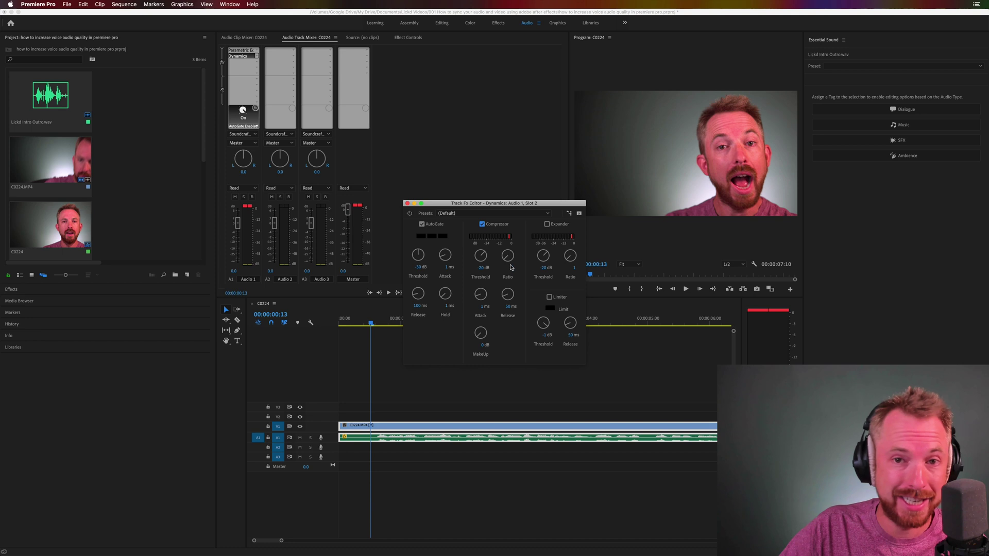
pyautogui.moveTo(509, 258); pyautogui.dragTo(510, 244)
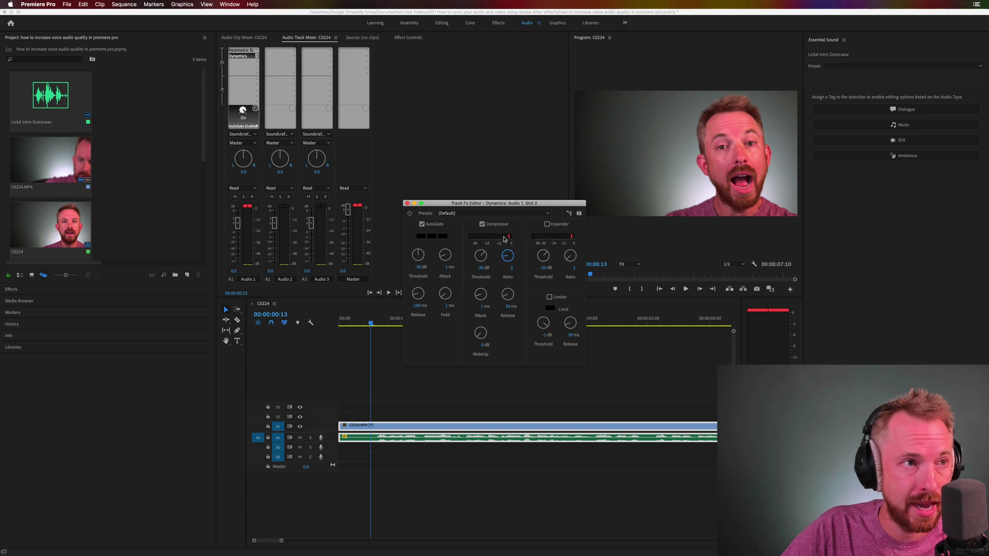
pyautogui.press('space')
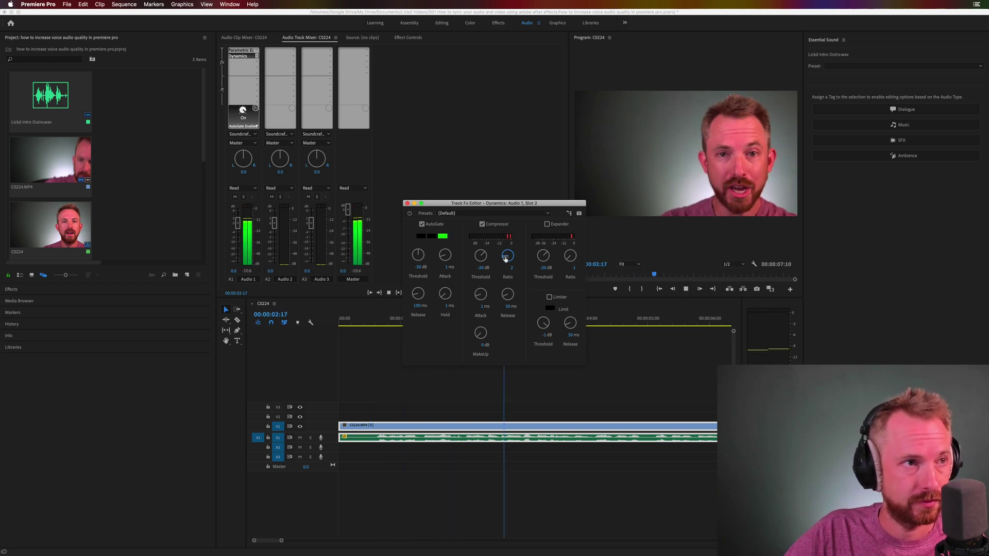
pyautogui.press('space')
pyautogui.moveTo(483, 258); pyautogui.dragTo(485, 250)
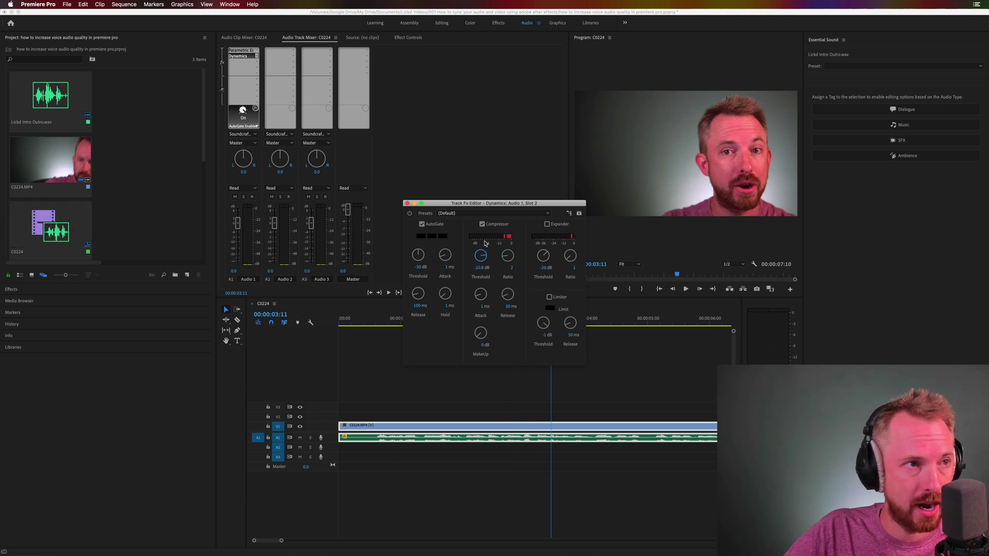
pyautogui.press('space')
pyautogui.press('space')
pyautogui.moveTo(486, 257); pyautogui.dragTo(483, 264)
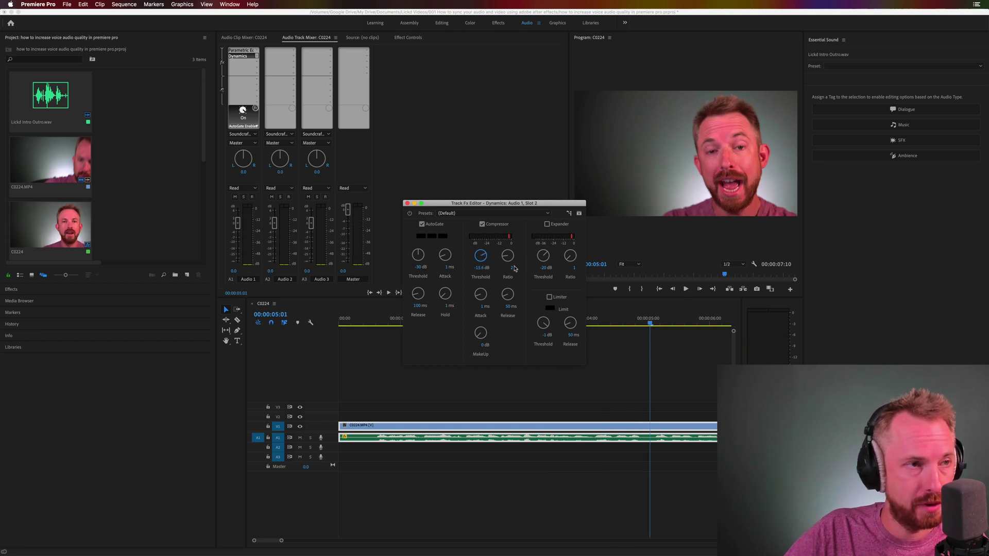
pyautogui.press('space')
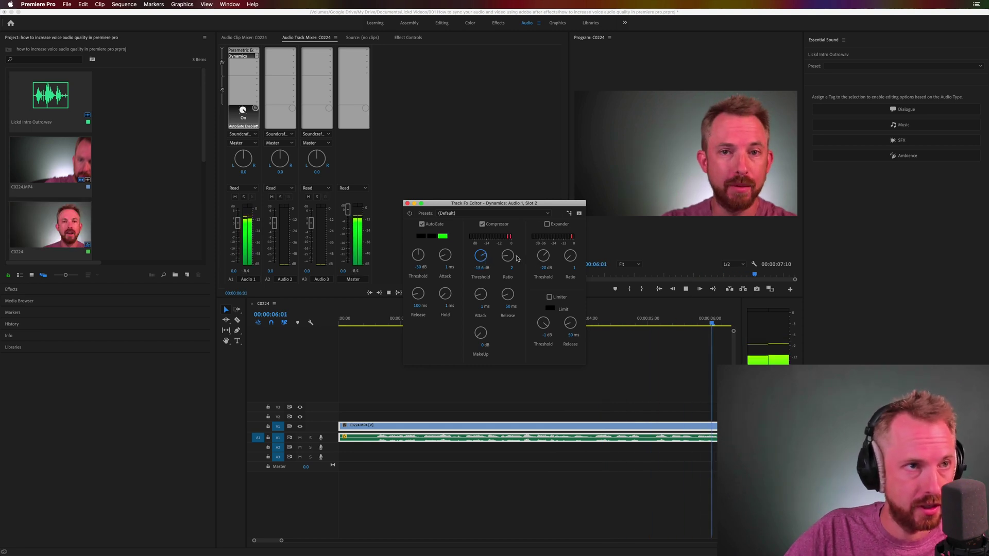
pyautogui.press('space')
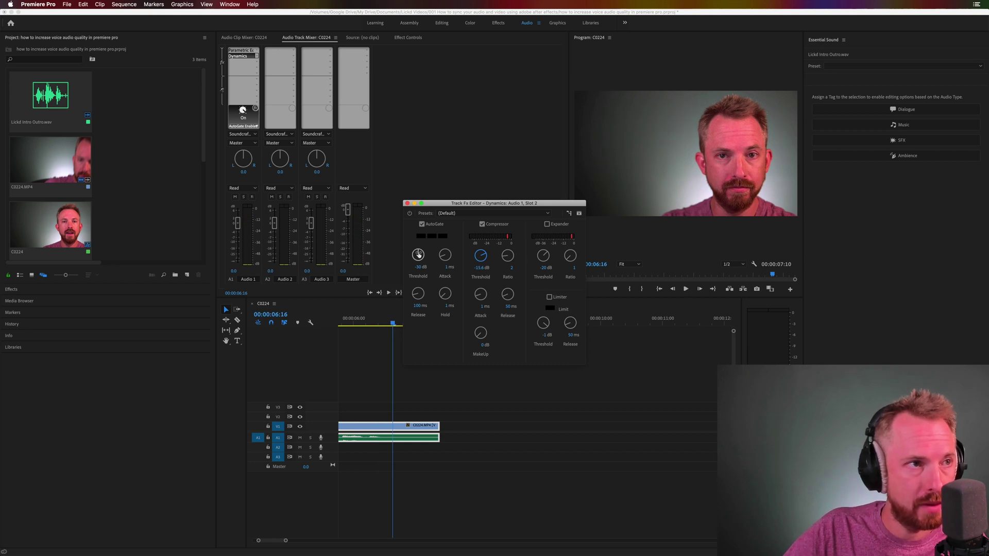
# - Lower the AutoGate threshold to -34.3 dB
pyautogui.moveTo(417, 255); pyautogui.dragTo(418, 260)
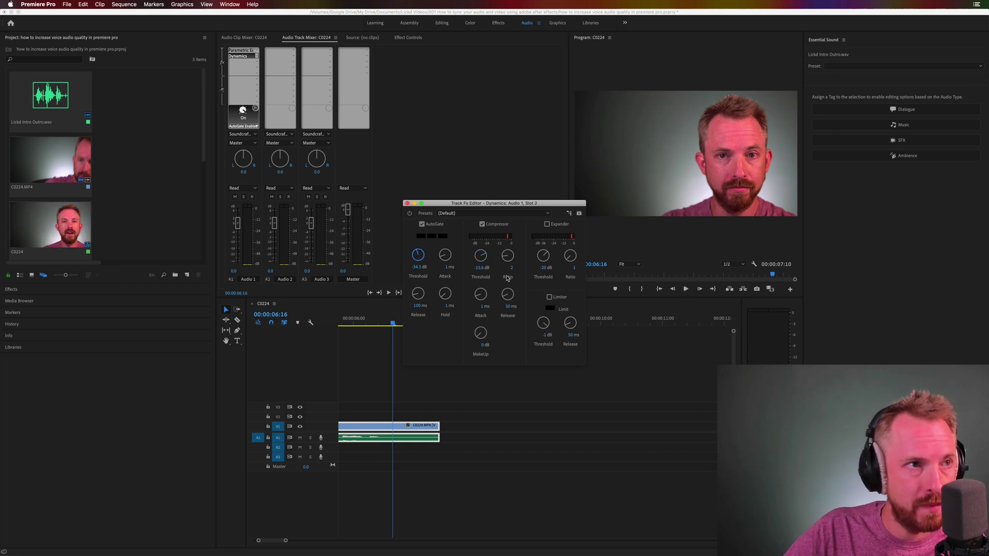
pyautogui.press('\\')
pyautogui.click(376, 329)
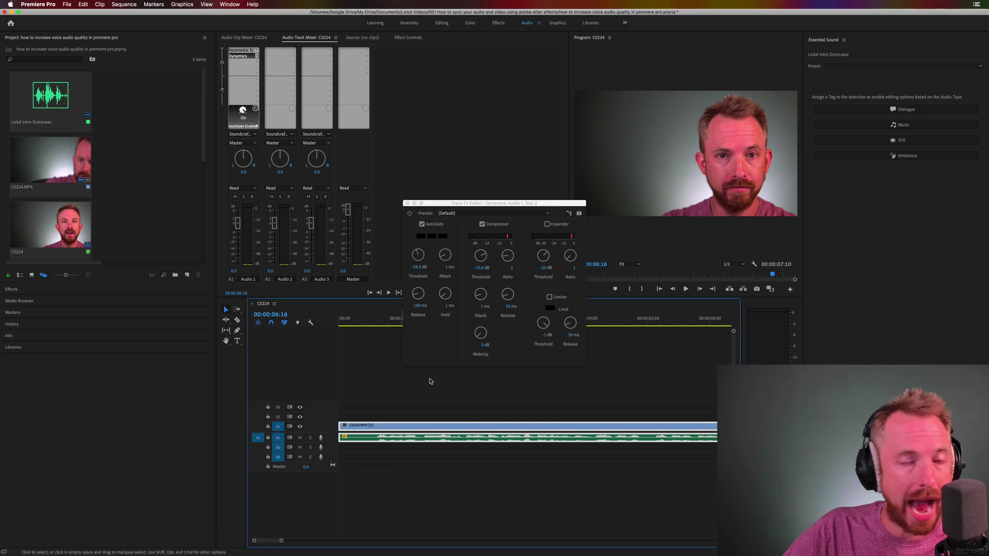
# - Turn on the Limiter in Audio 1's Dynamics and play back to hear it
pyautogui.click(372, 323)
pyautogui.click(550, 298)
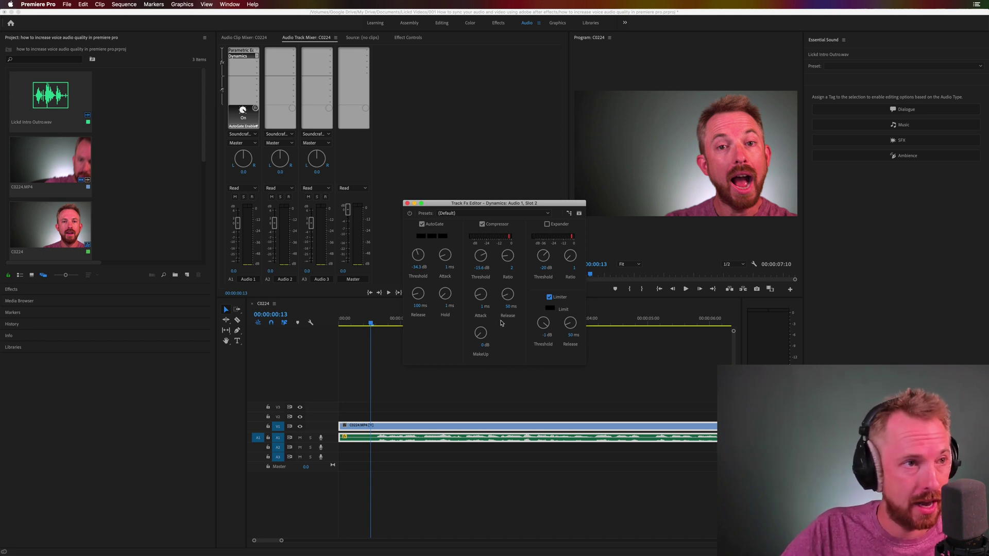
pyautogui.press('space')
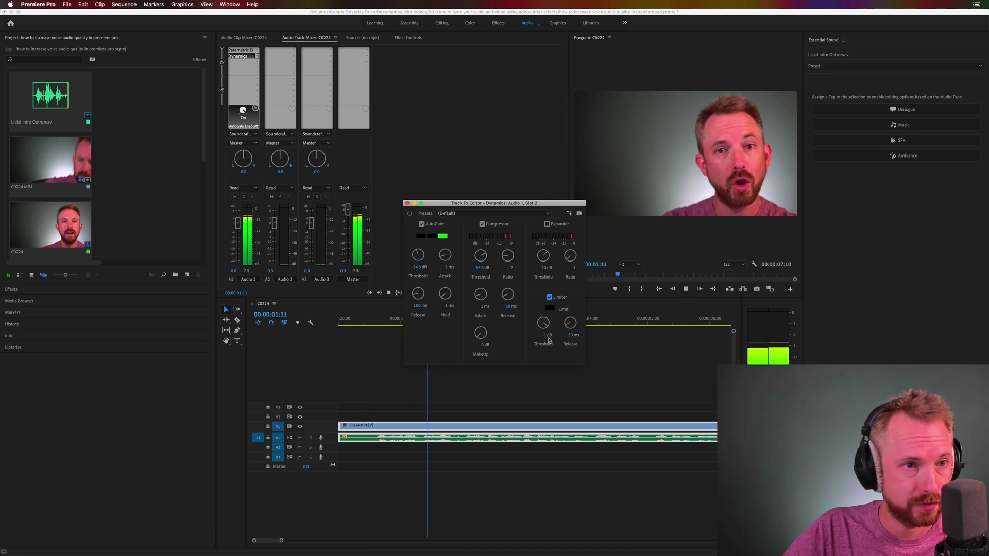
pyautogui.press('space')
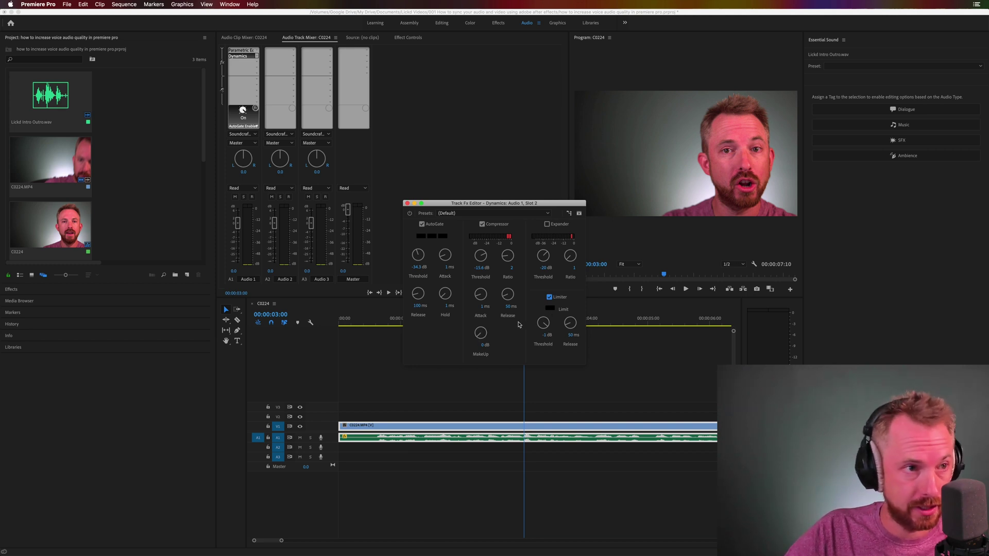
# - Raise the MakeUp gain, settling at about 6.4 dB while playing the clip
pyautogui.moveTo(481, 335); pyautogui.dragTo(491, 309)
pyautogui.press('space')
pyautogui.press('space')
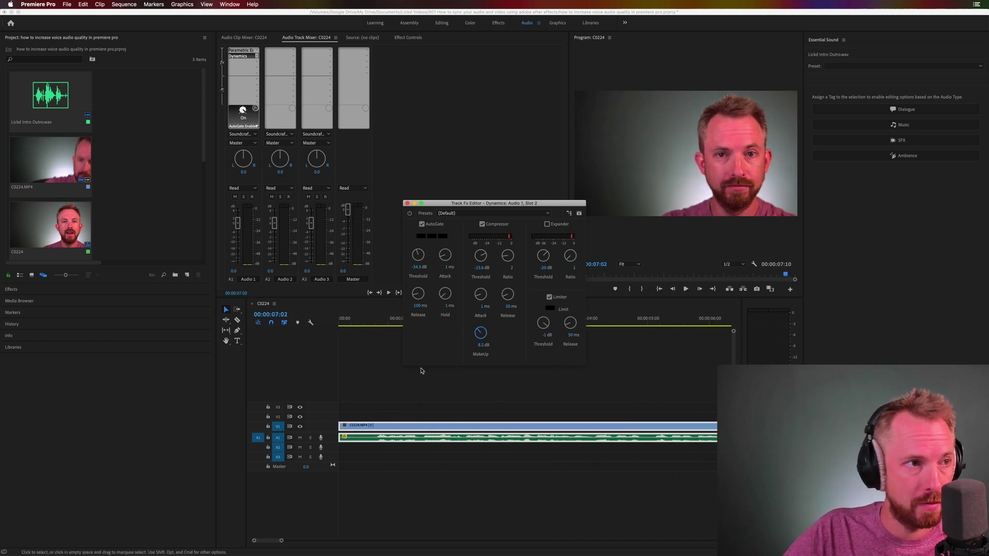
pyautogui.moveTo(347, 323); pyautogui.dragTo(390, 324)
pyautogui.press('\\')
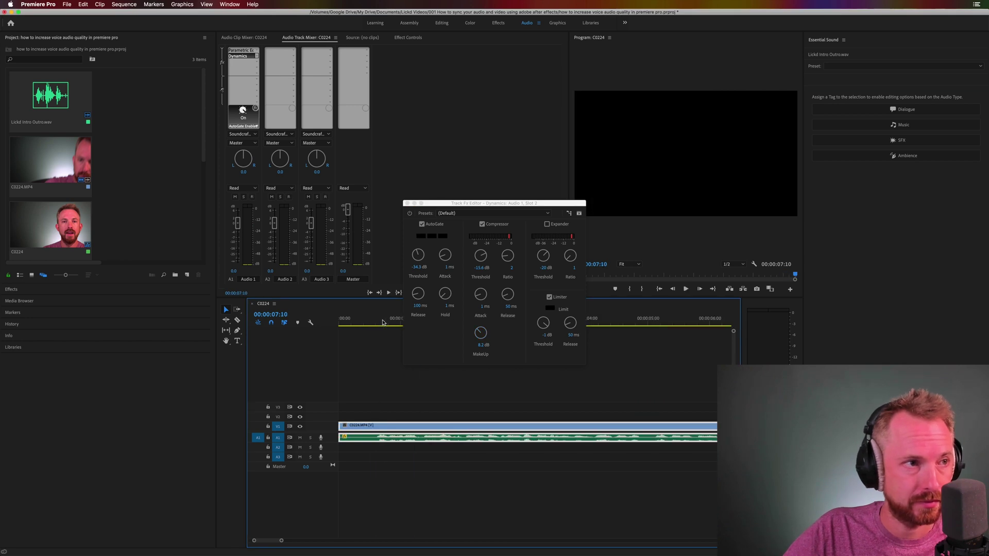
pyautogui.click(378, 322)
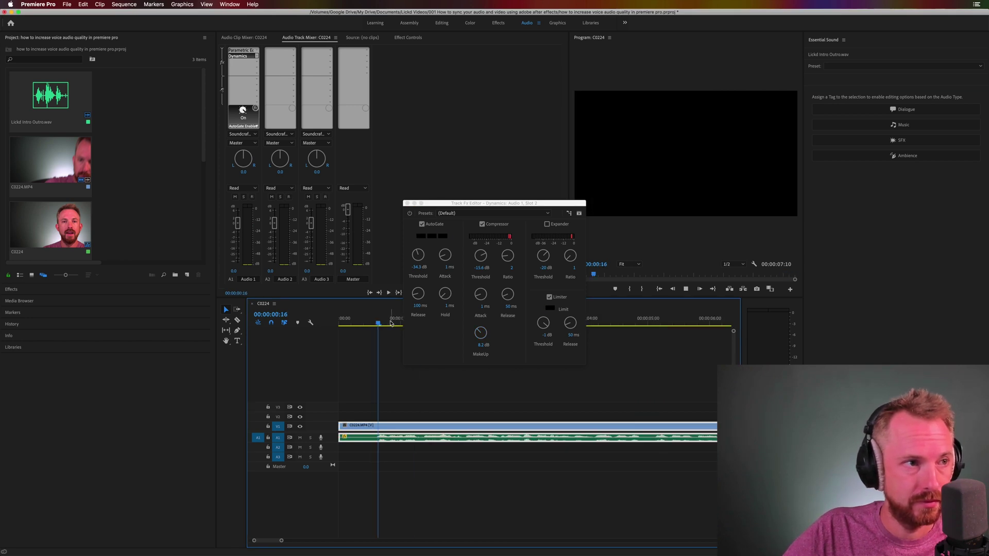
pyautogui.press('space')
pyautogui.moveTo(475, 331); pyautogui.dragTo(476, 341)
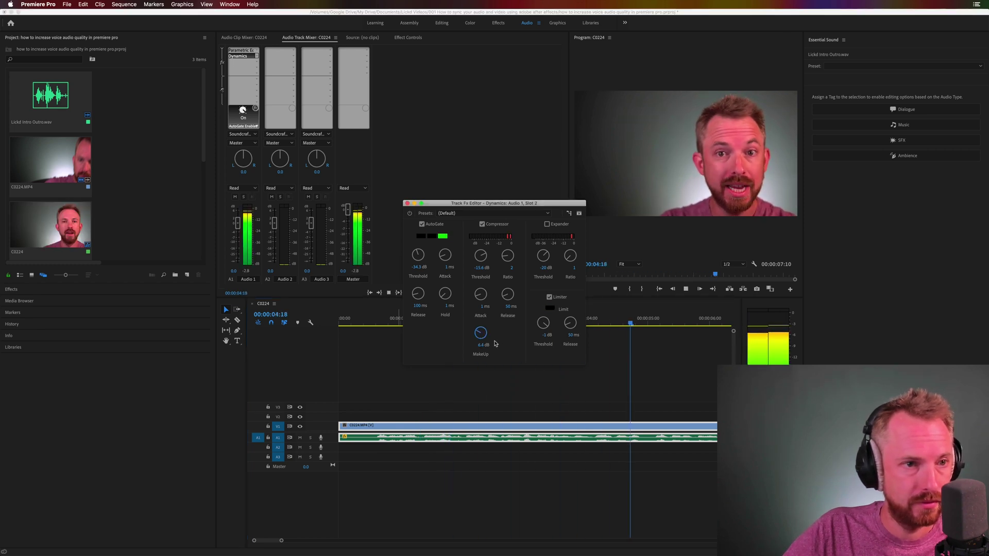
pyautogui.press('space')
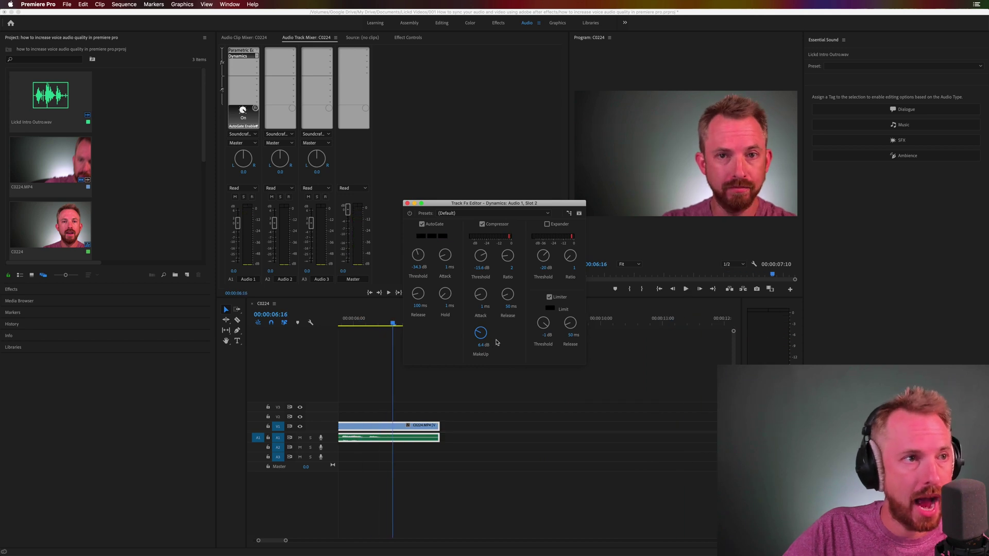
pyautogui.press('\\')
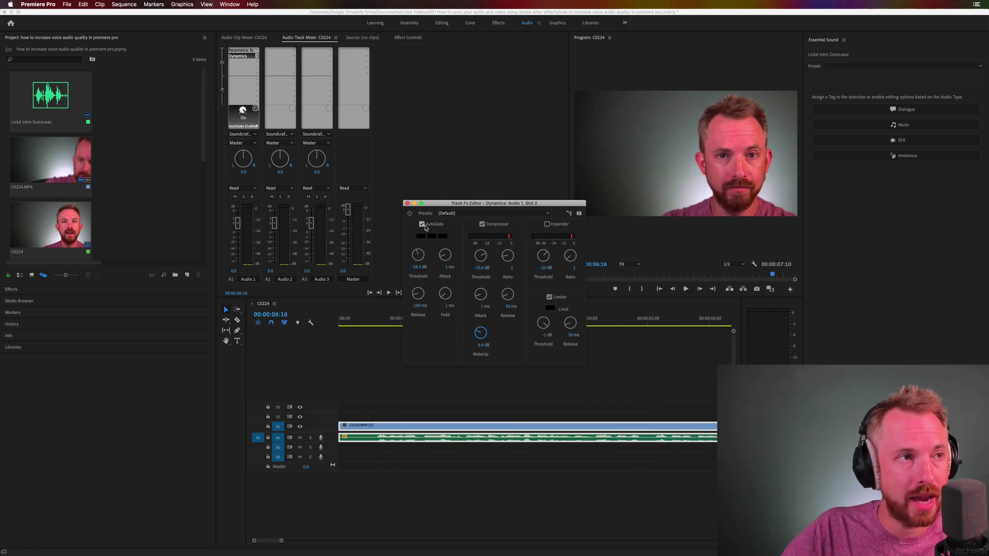